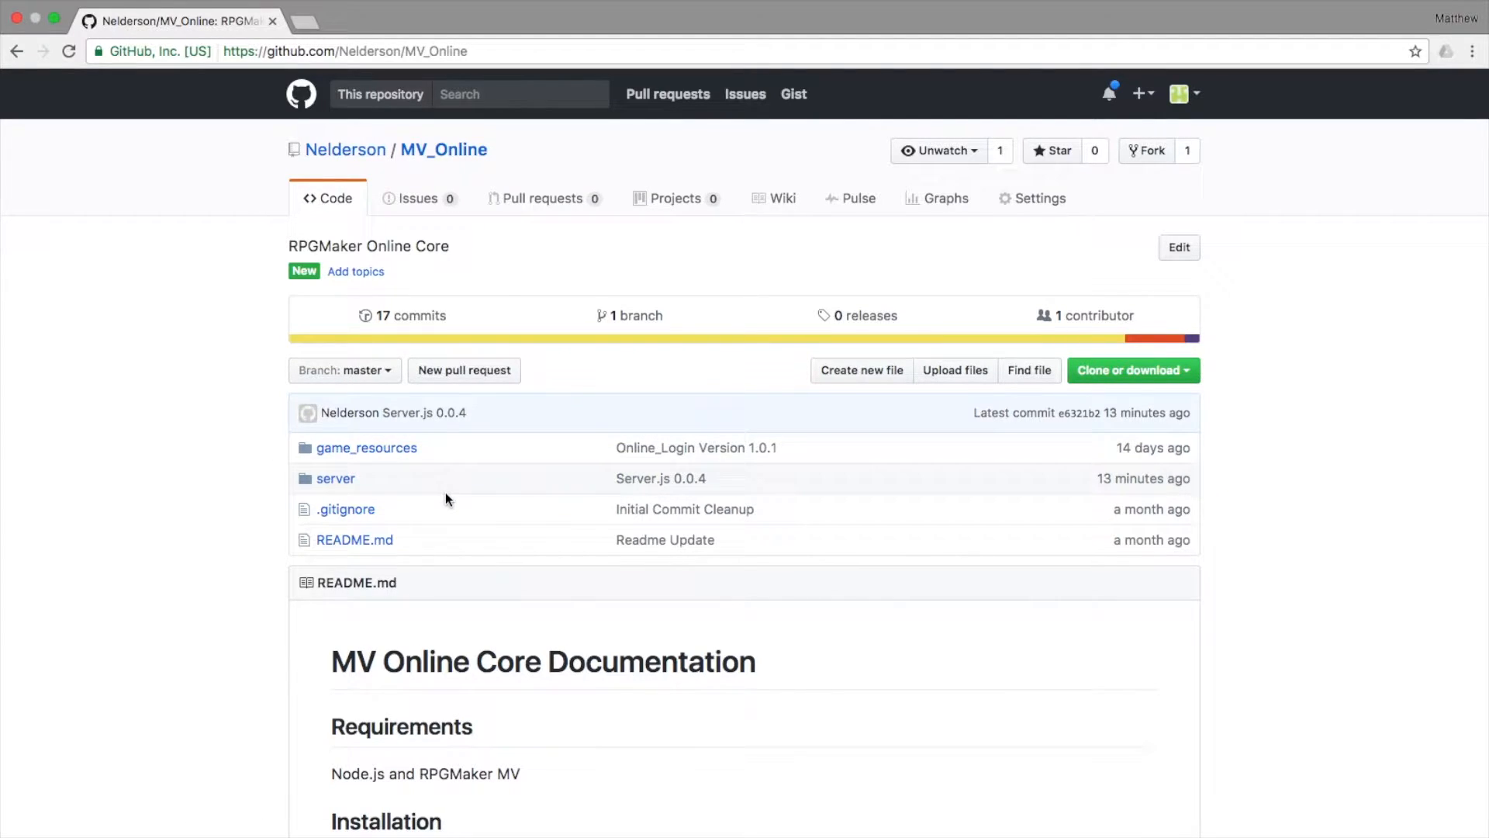
# Step: View the server.js source inside the MV_Online repository's server folder
pyautogui.click(335, 481)
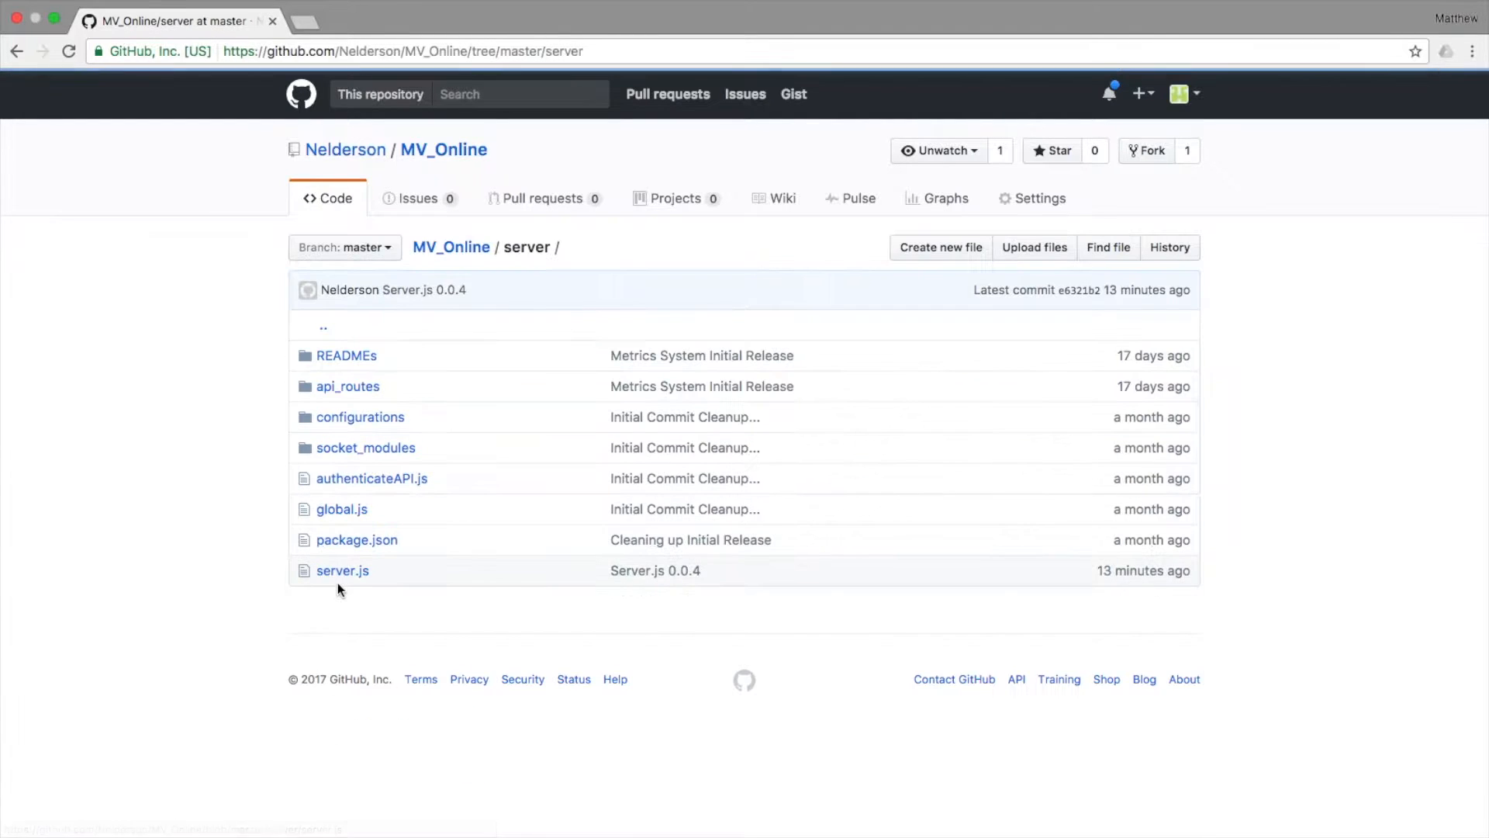
pyautogui.click(339, 574)
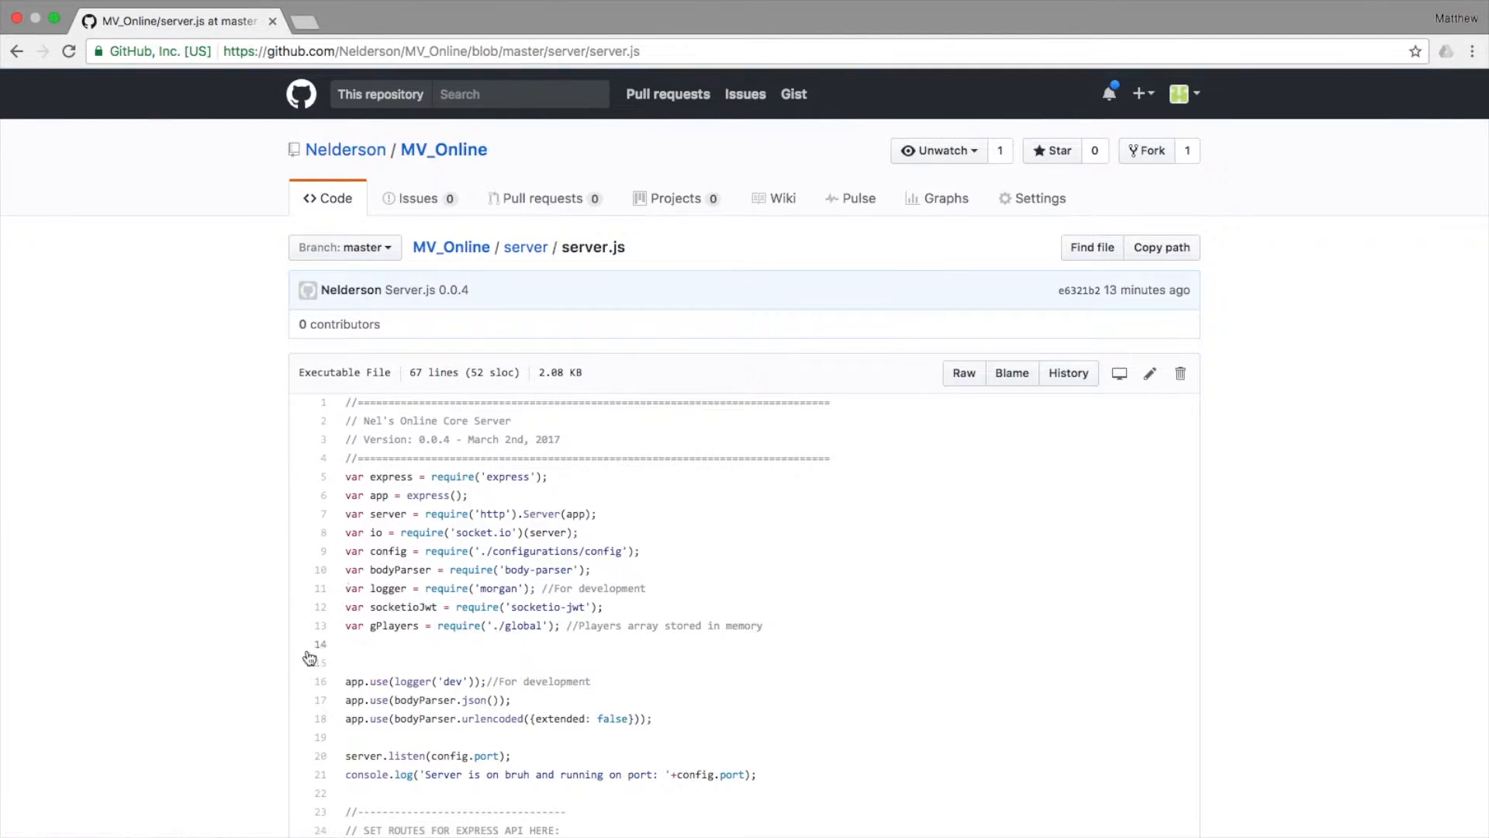
pyautogui.scroll(-1, 315, 558)
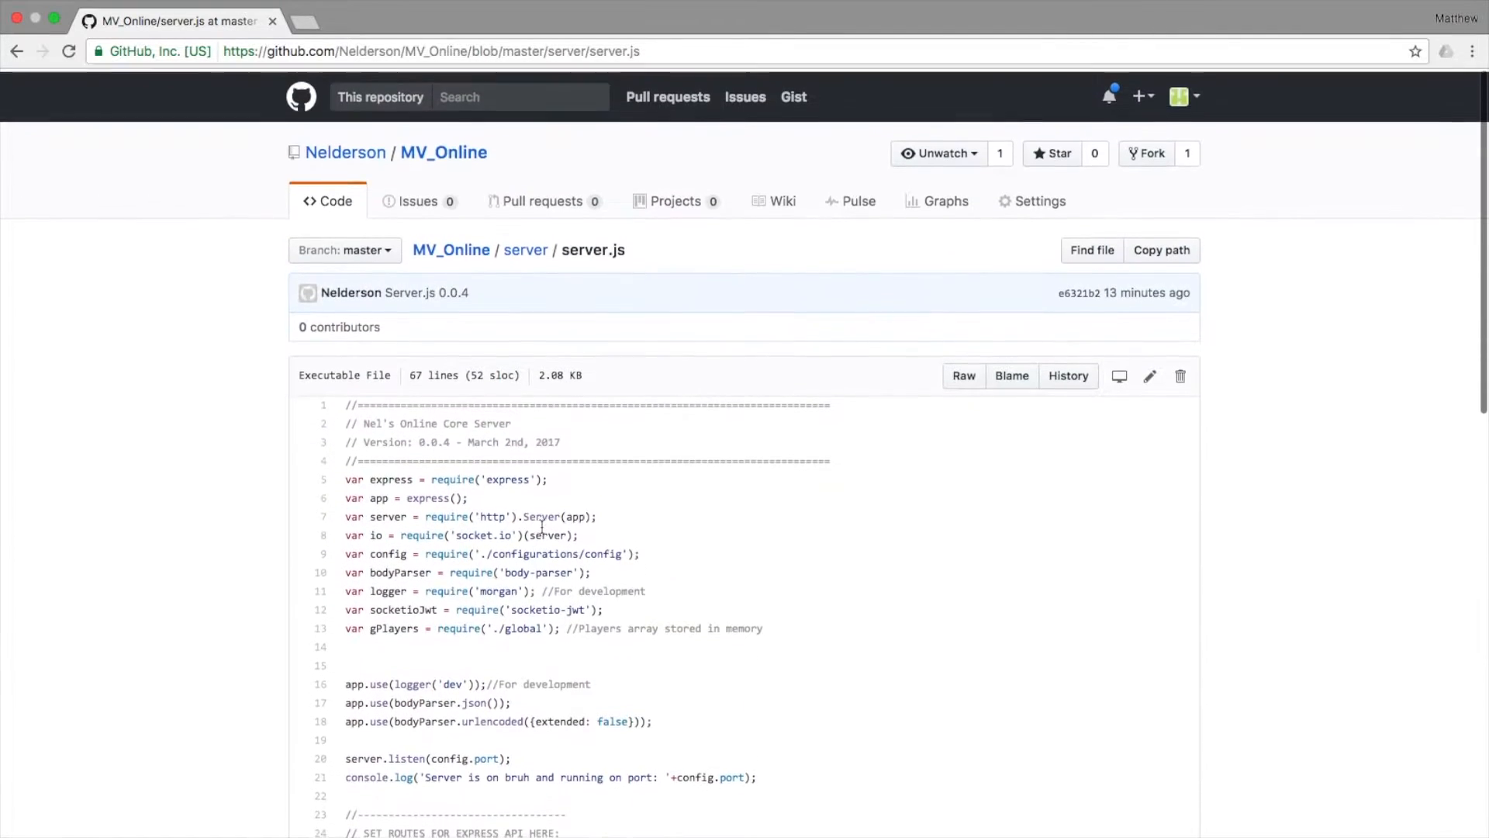
# Step: Return to the server folder listing via the breadcrumb
pyautogui.click(512, 249)
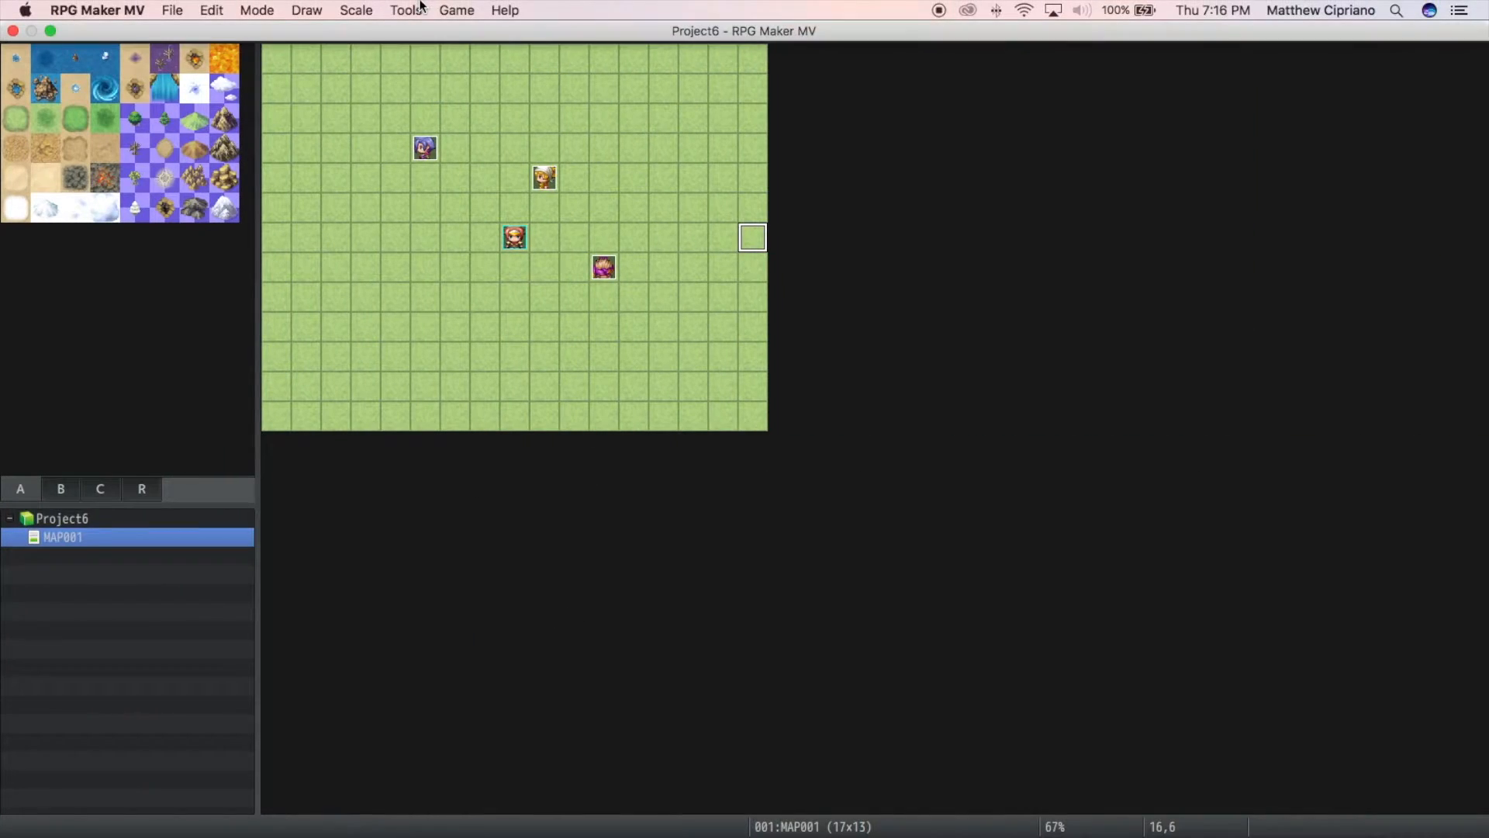
pyautogui.click(181, 10)
pyautogui.click(212, 119)
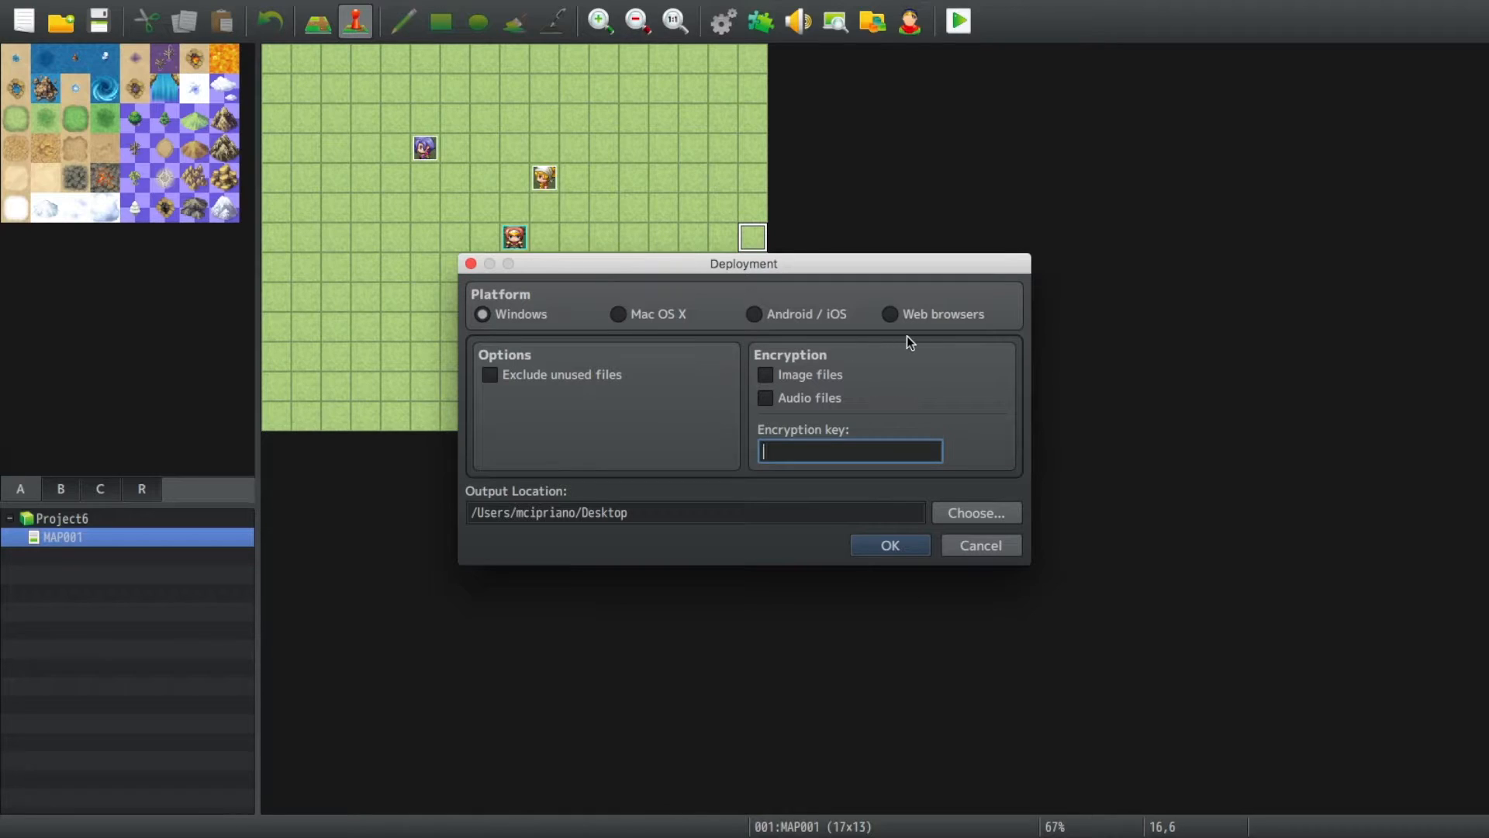
pyautogui.click(891, 312)
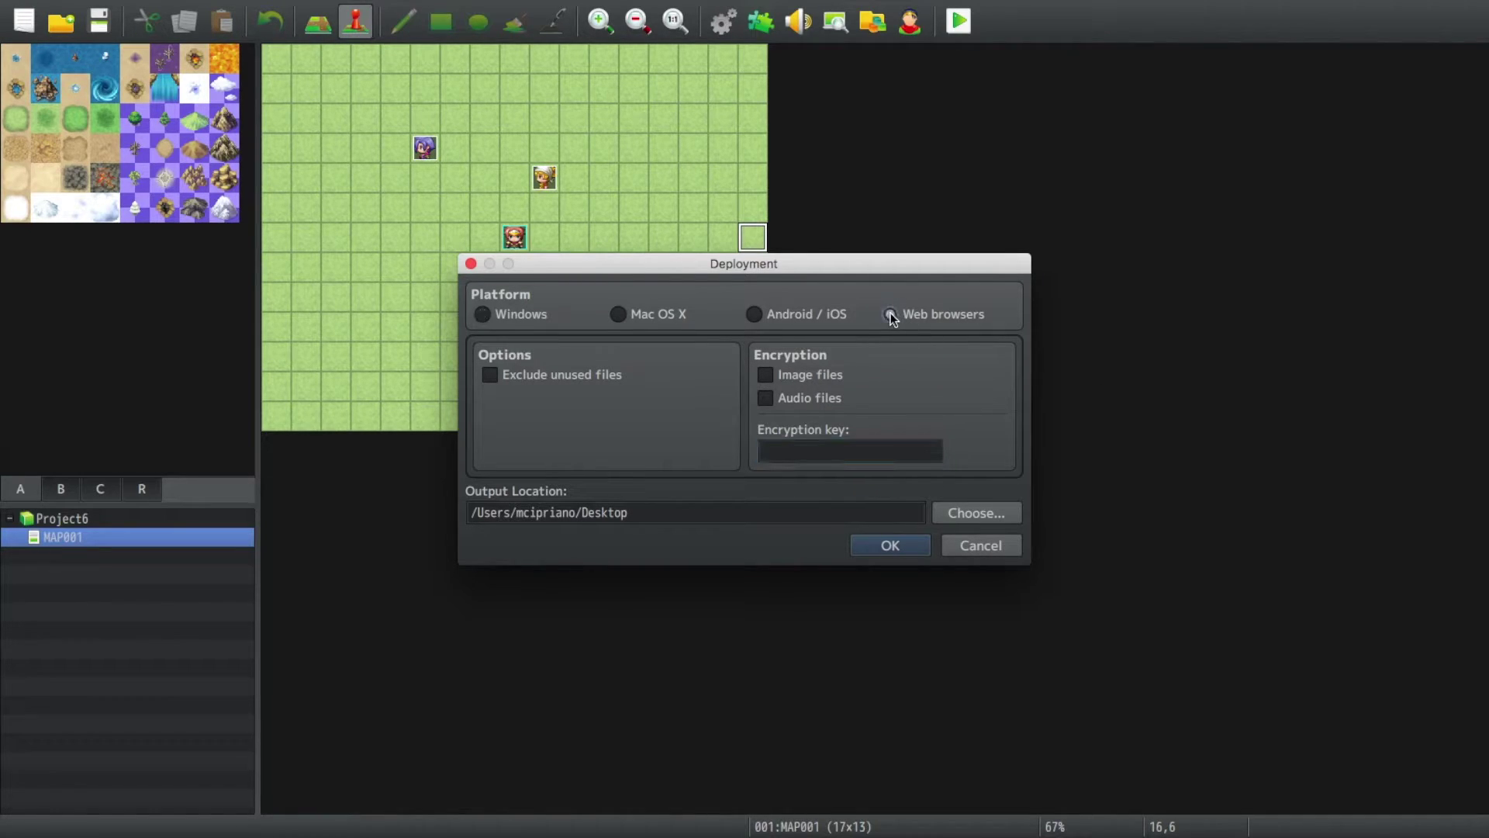
pyautogui.click(522, 378)
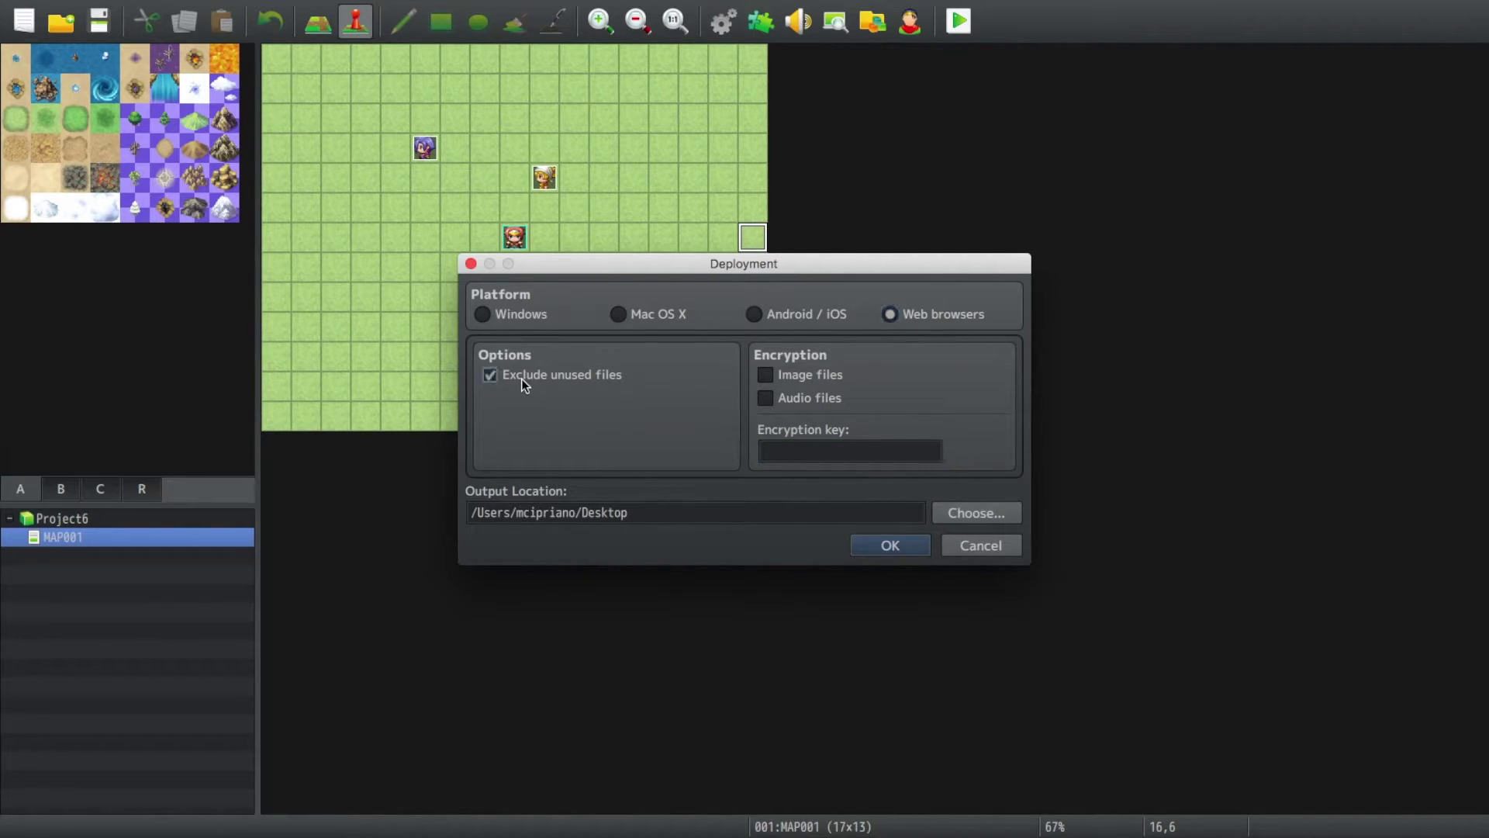
pyautogui.click(961, 546)
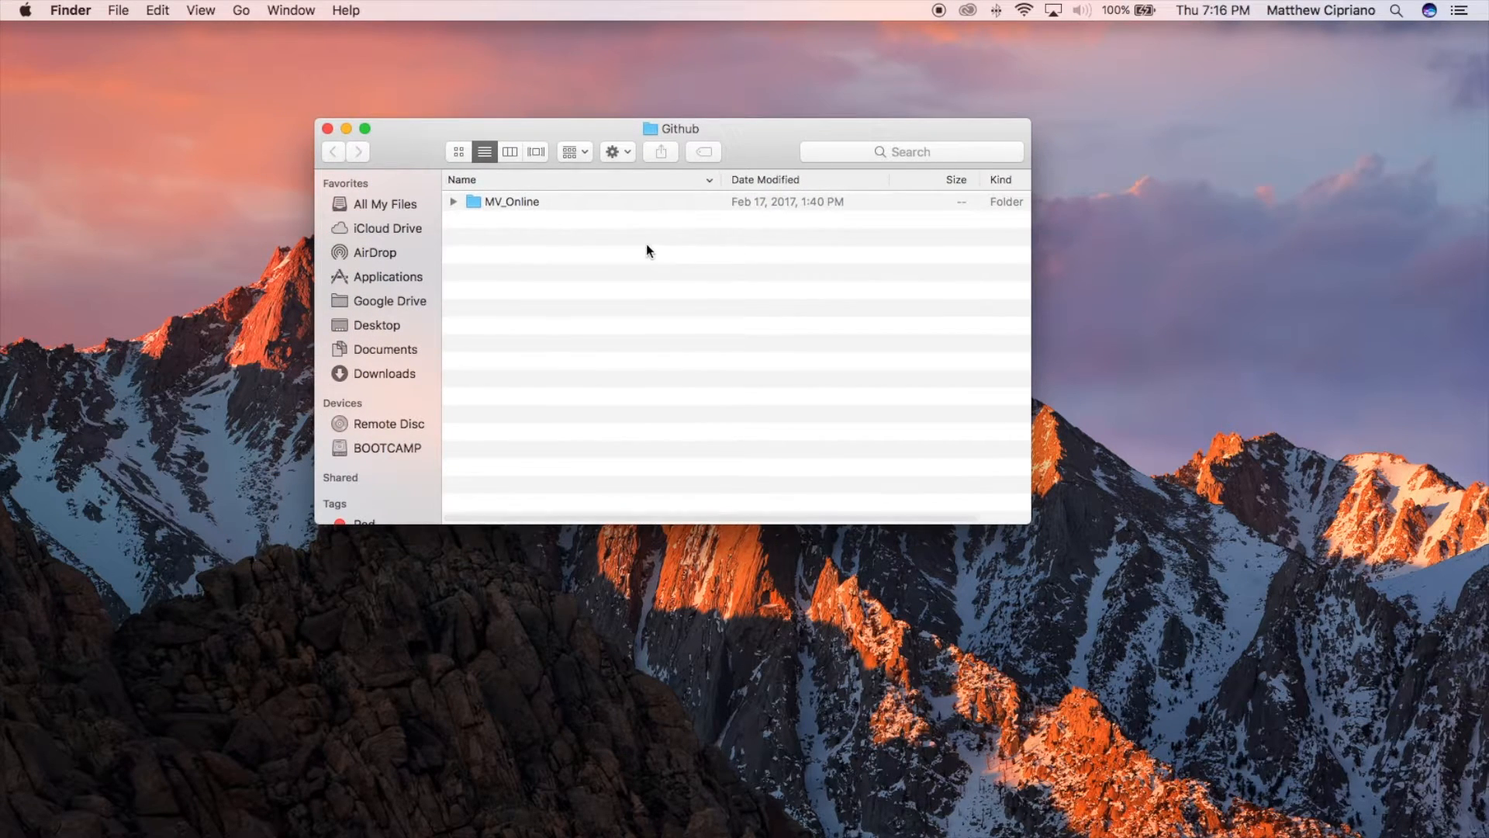
# Step: Create a new folder named public inside MV_Online/server and enter it
pyautogui.doubleClick(565, 200)
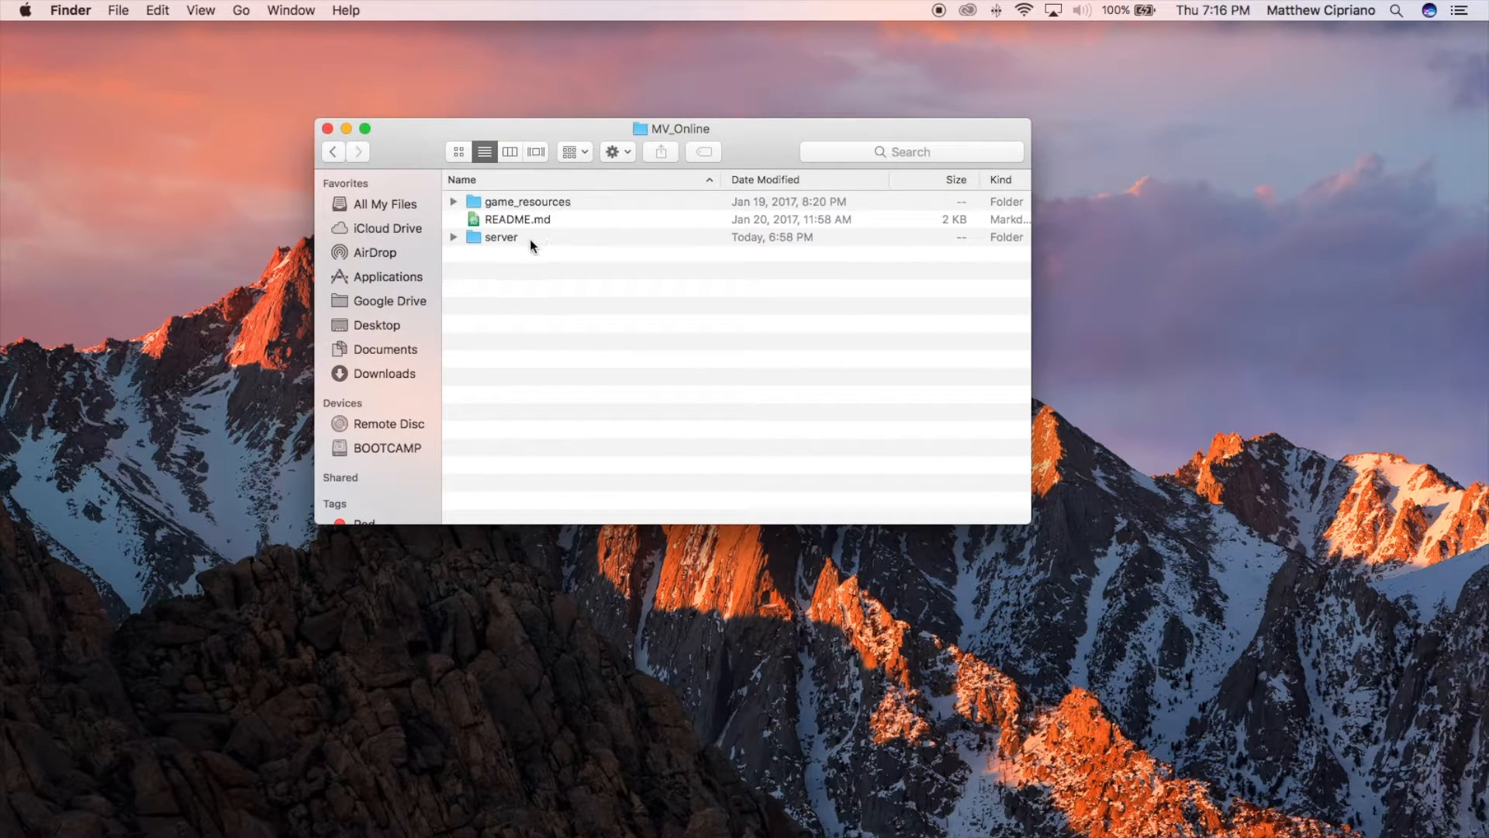
pyautogui.doubleClick(530, 238)
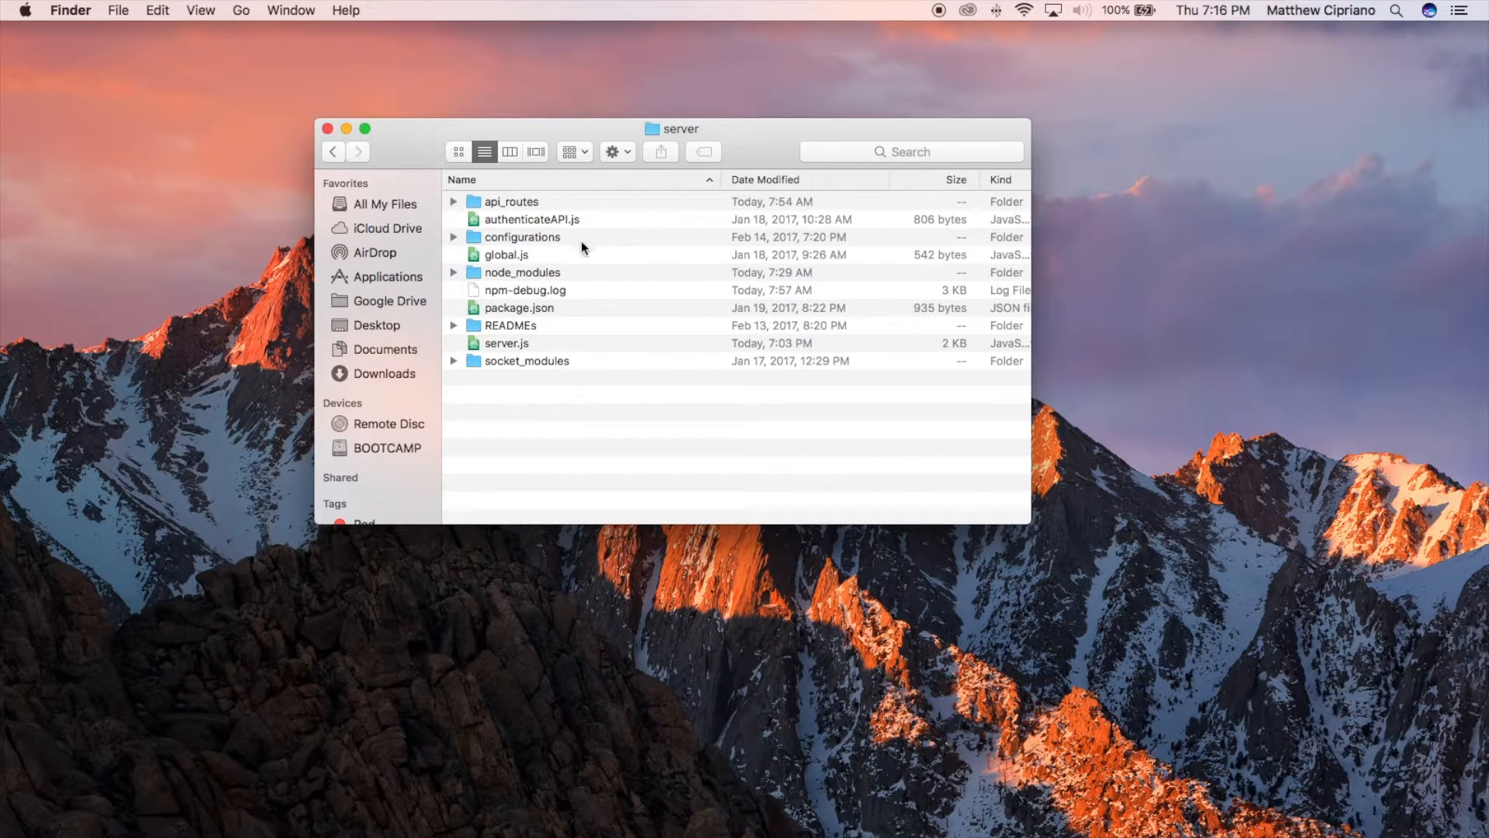
pyautogui.rightClick(551, 423)
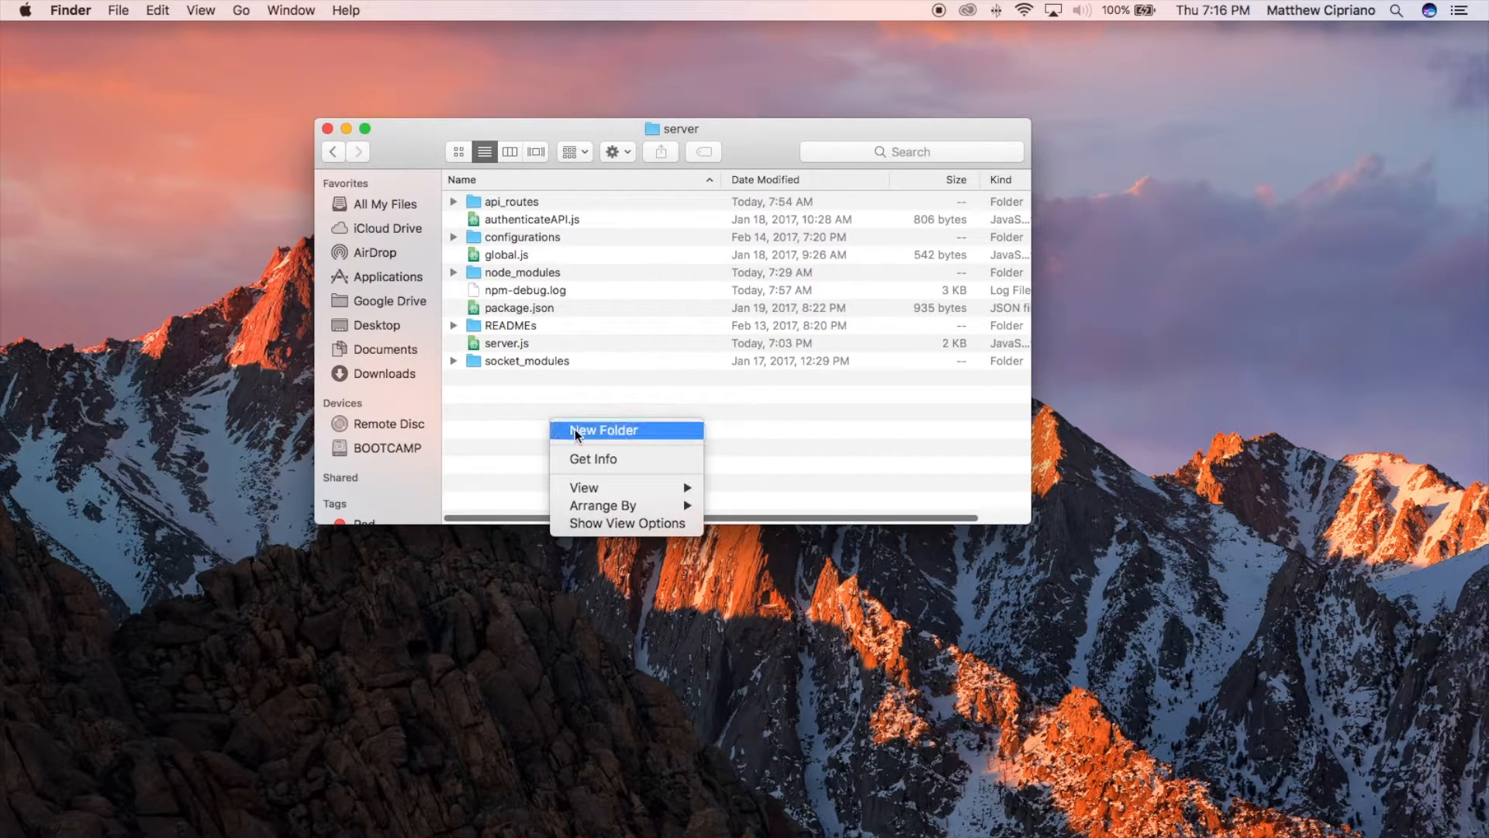
pyautogui.click(577, 428)
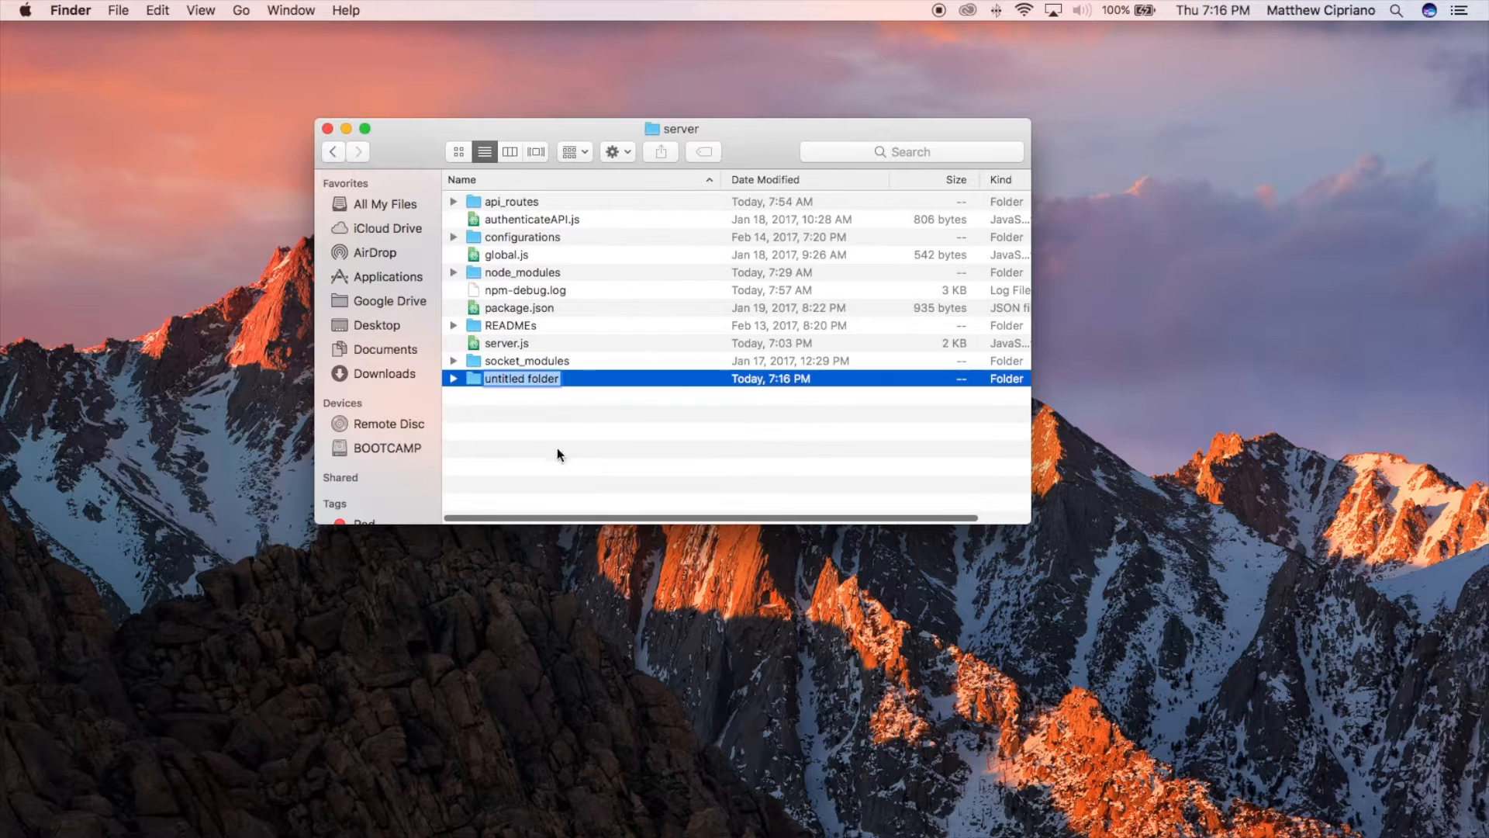
pyautogui.write('p')
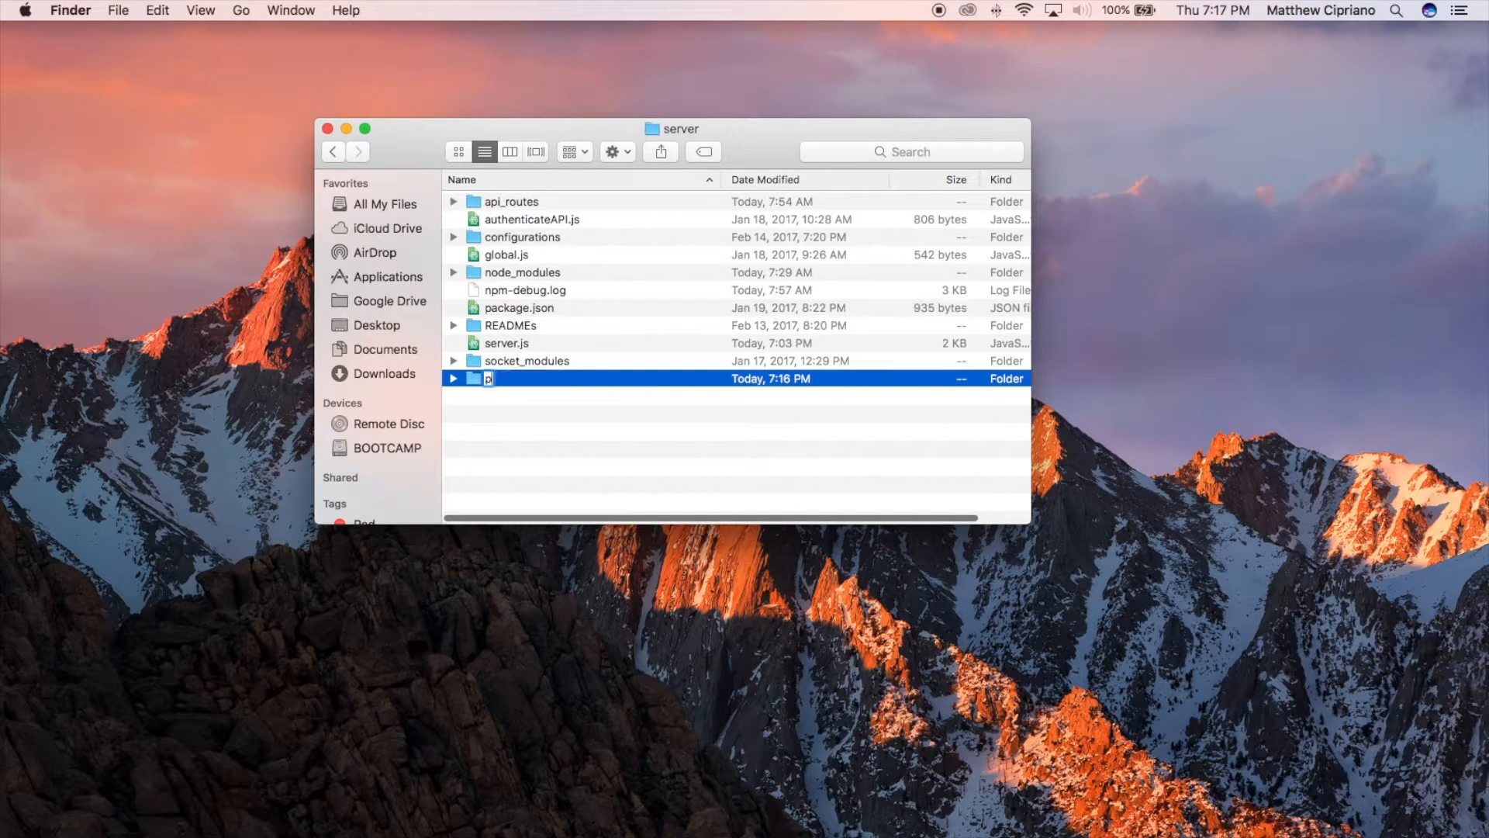
pyautogui.write('ublic')
pyautogui.press('Return')
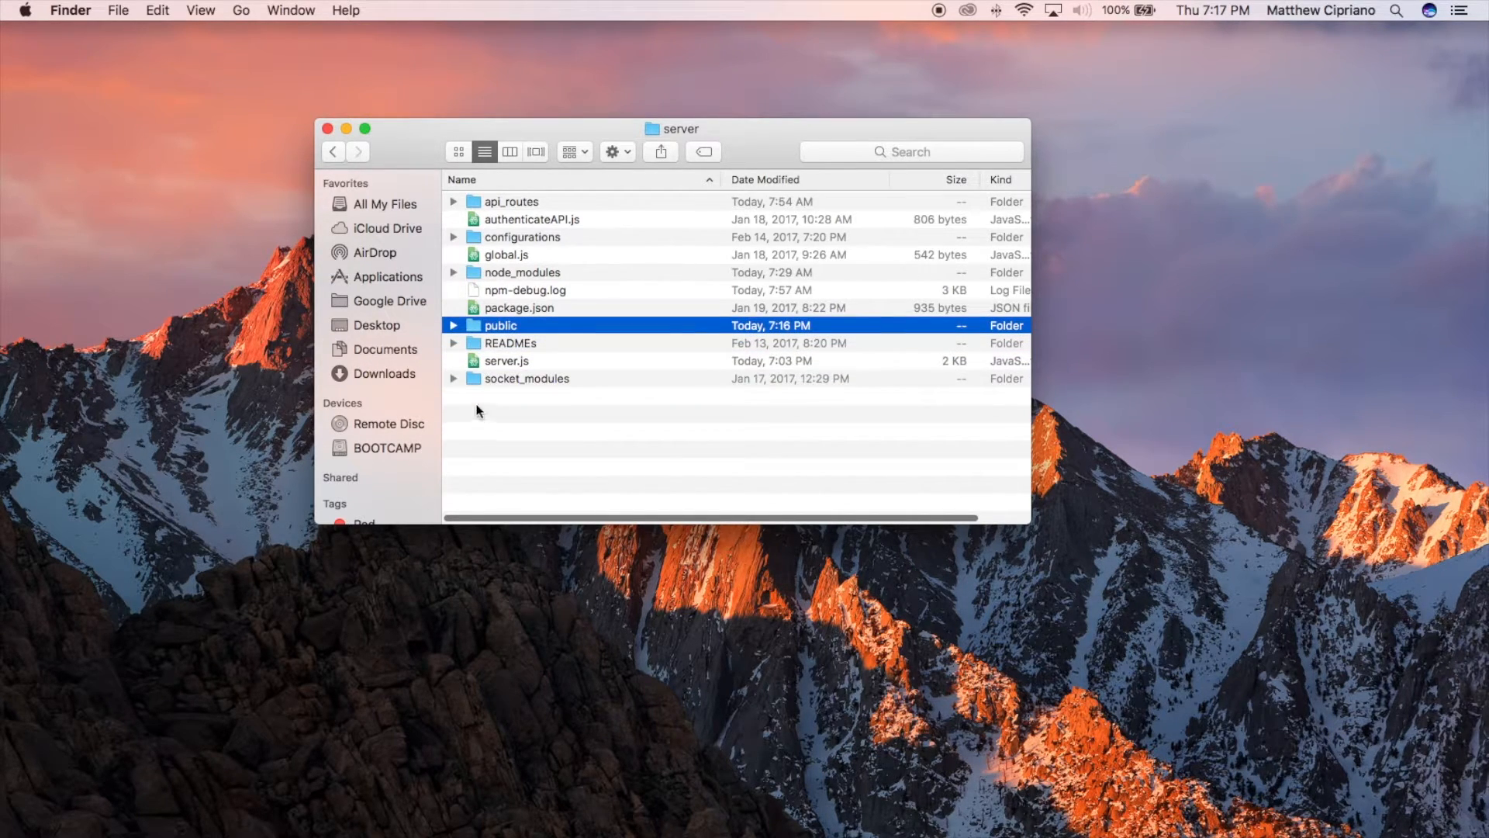
pyautogui.doubleClick(487, 325)
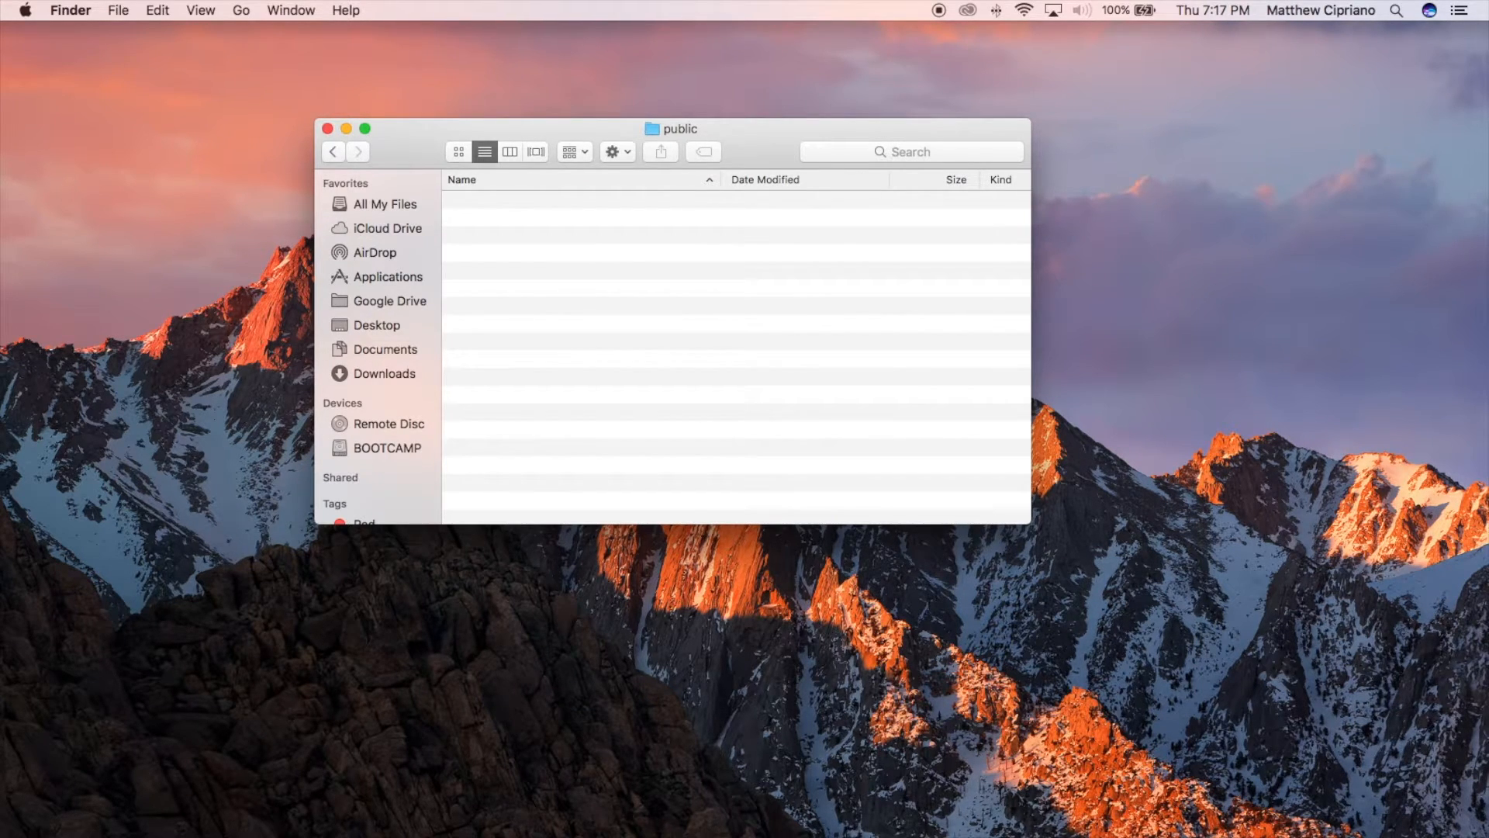
# Step: Move the exported Project6 folder into public and check its www contents
pyautogui.press('space')
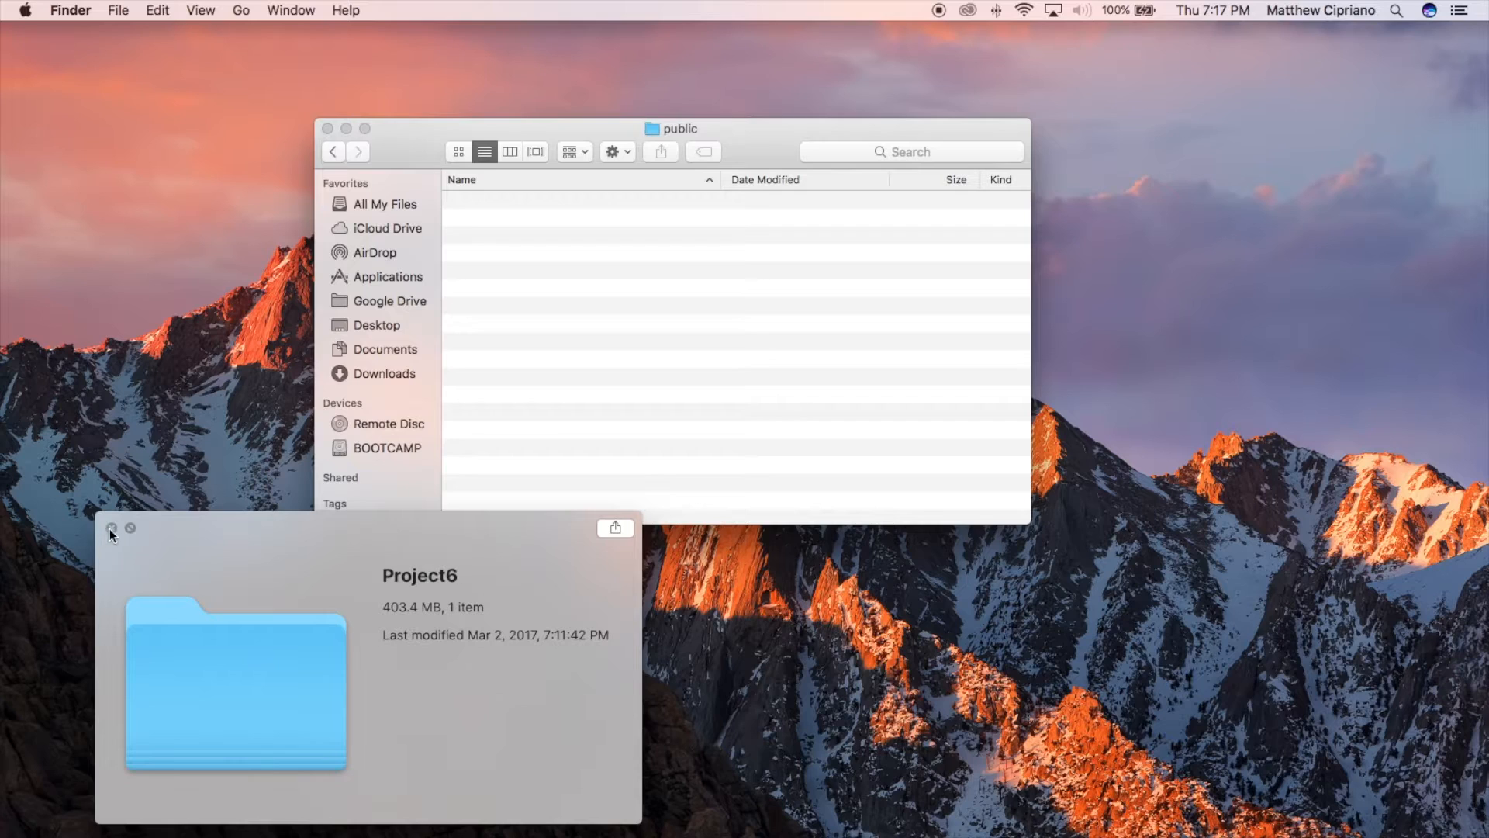
pyautogui.click(110, 529)
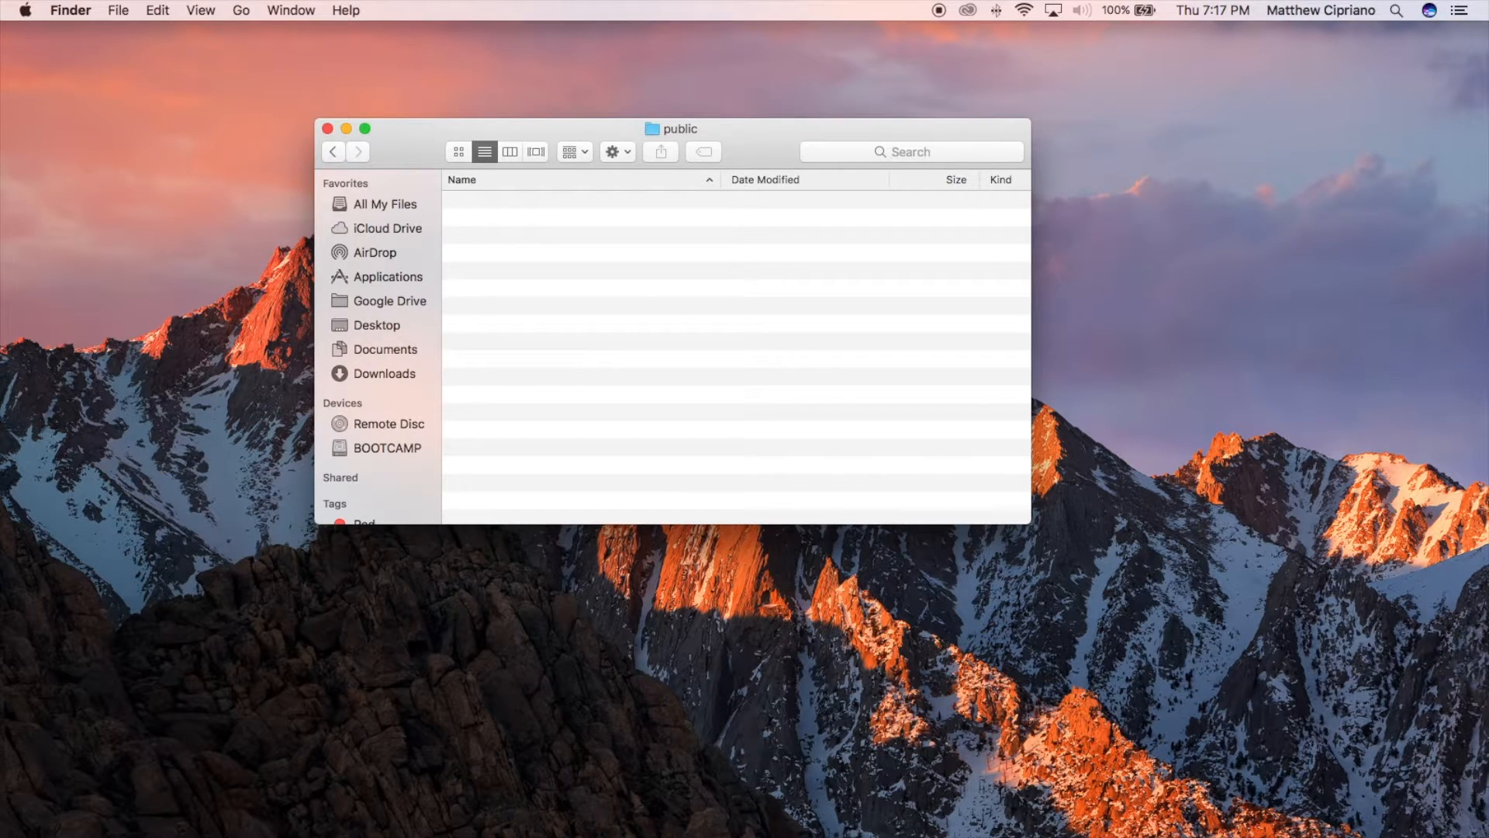
pyautogui.moveTo(460, 760); pyautogui.dragTo(601, 325)
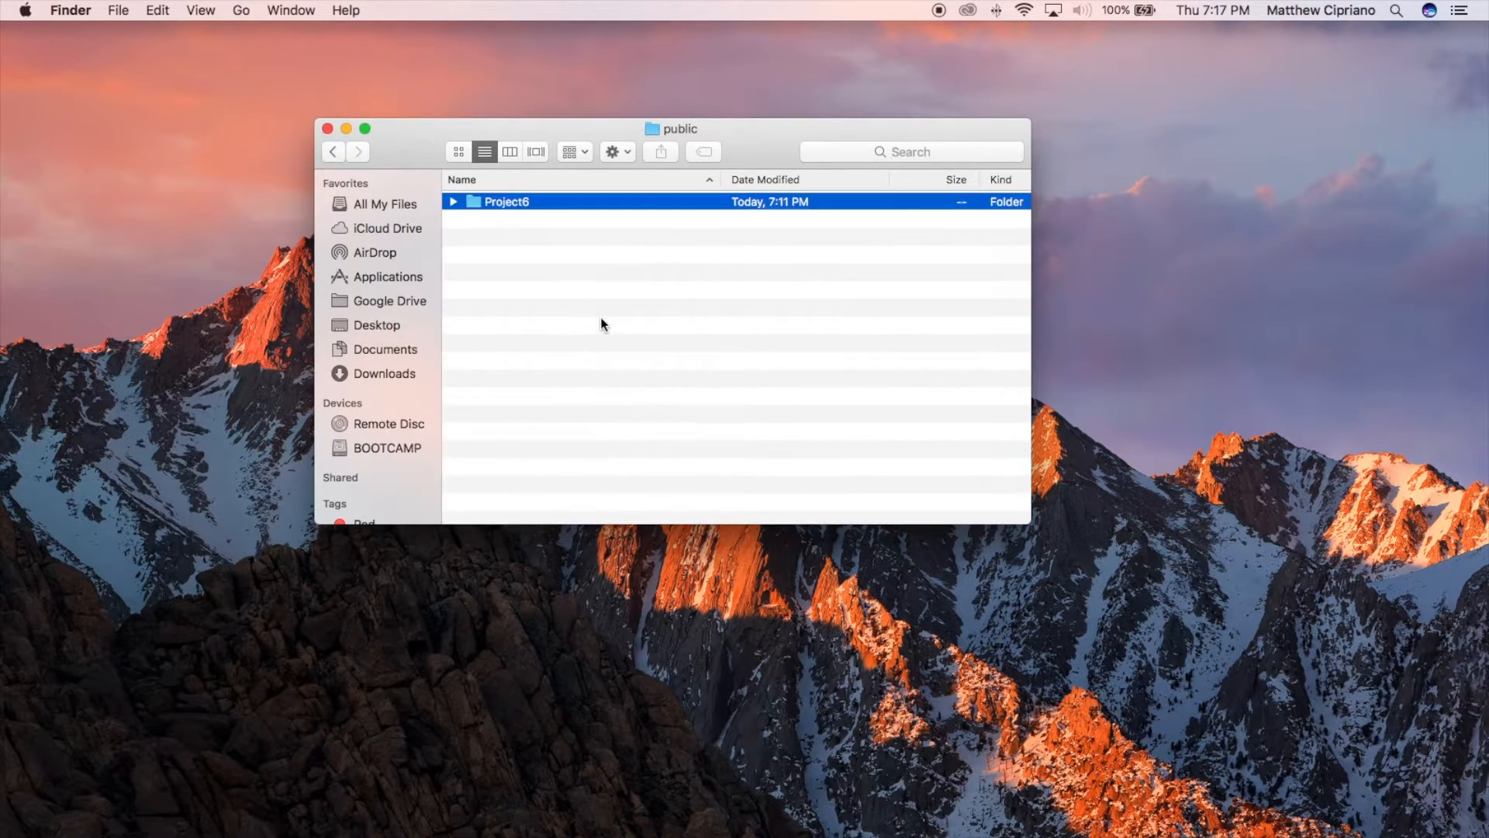
pyautogui.doubleClick(556, 206)
pyautogui.doubleClick(499, 206)
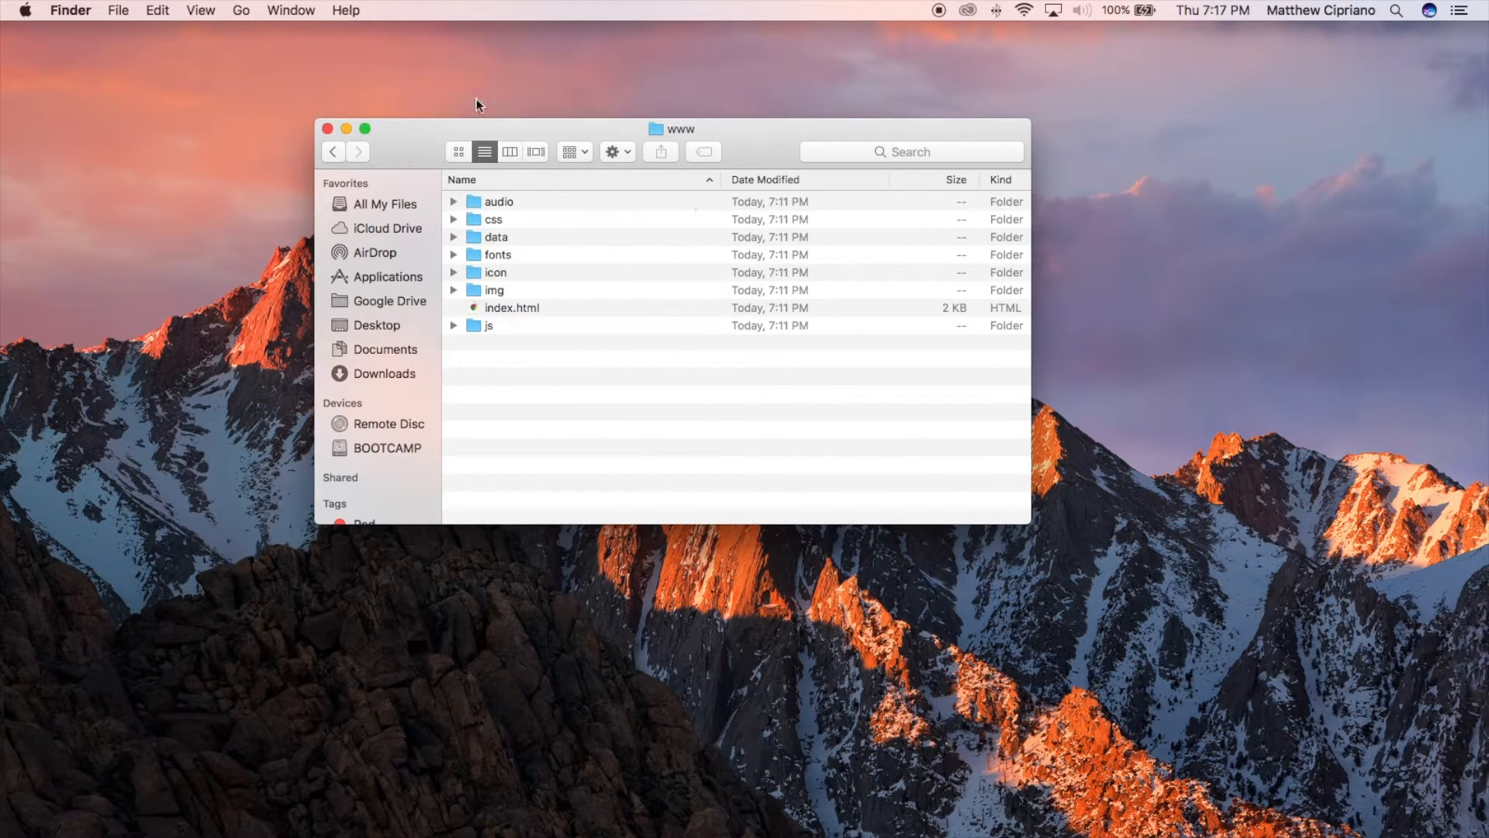
pyautogui.click(327, 128)
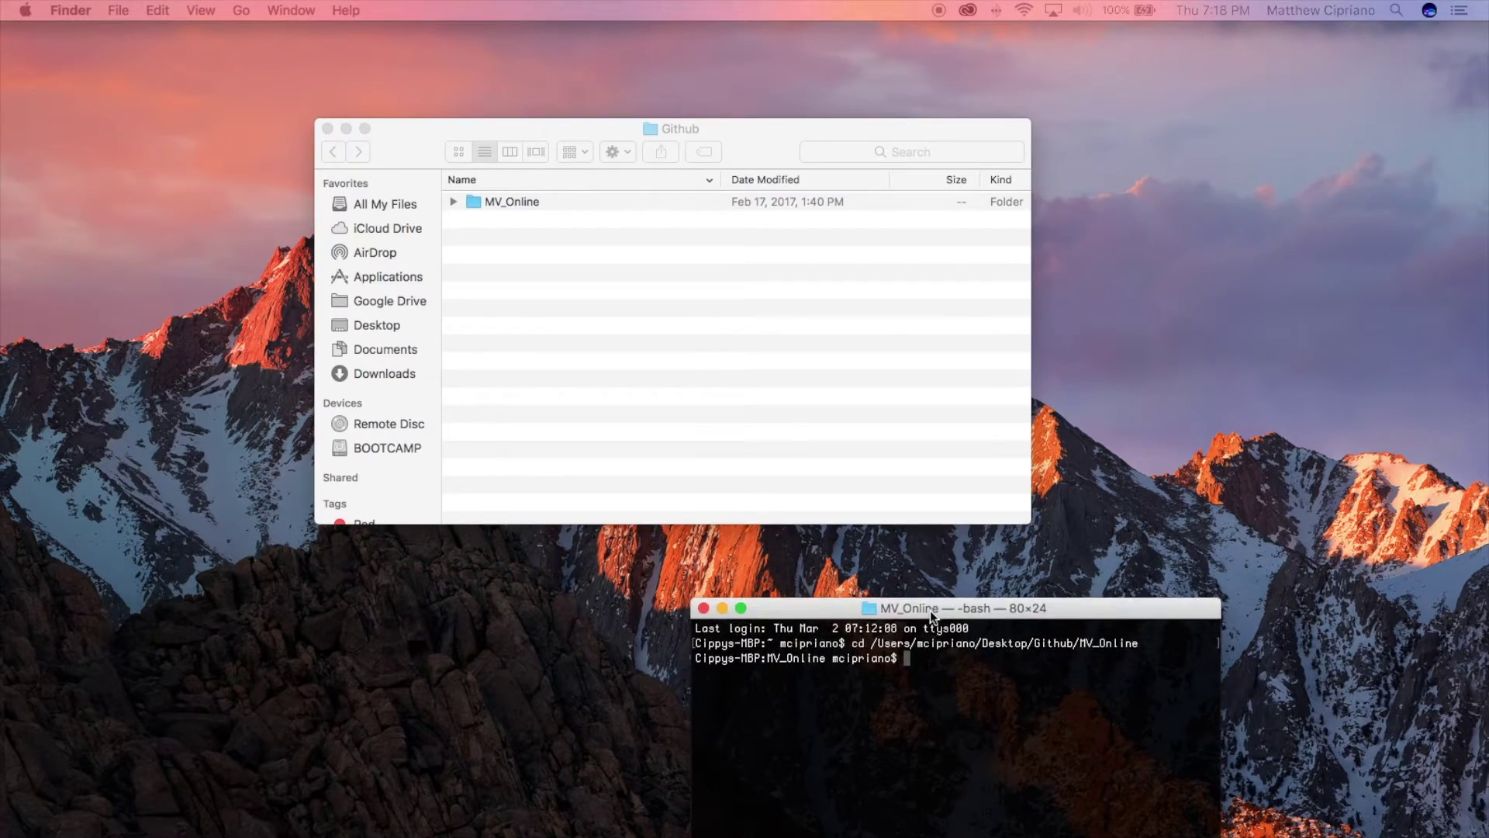
# Step: In Terminal, cd into server, list it, and run npm start to launch the game server
pyautogui.moveTo(930, 612); pyautogui.dragTo(729, 165)
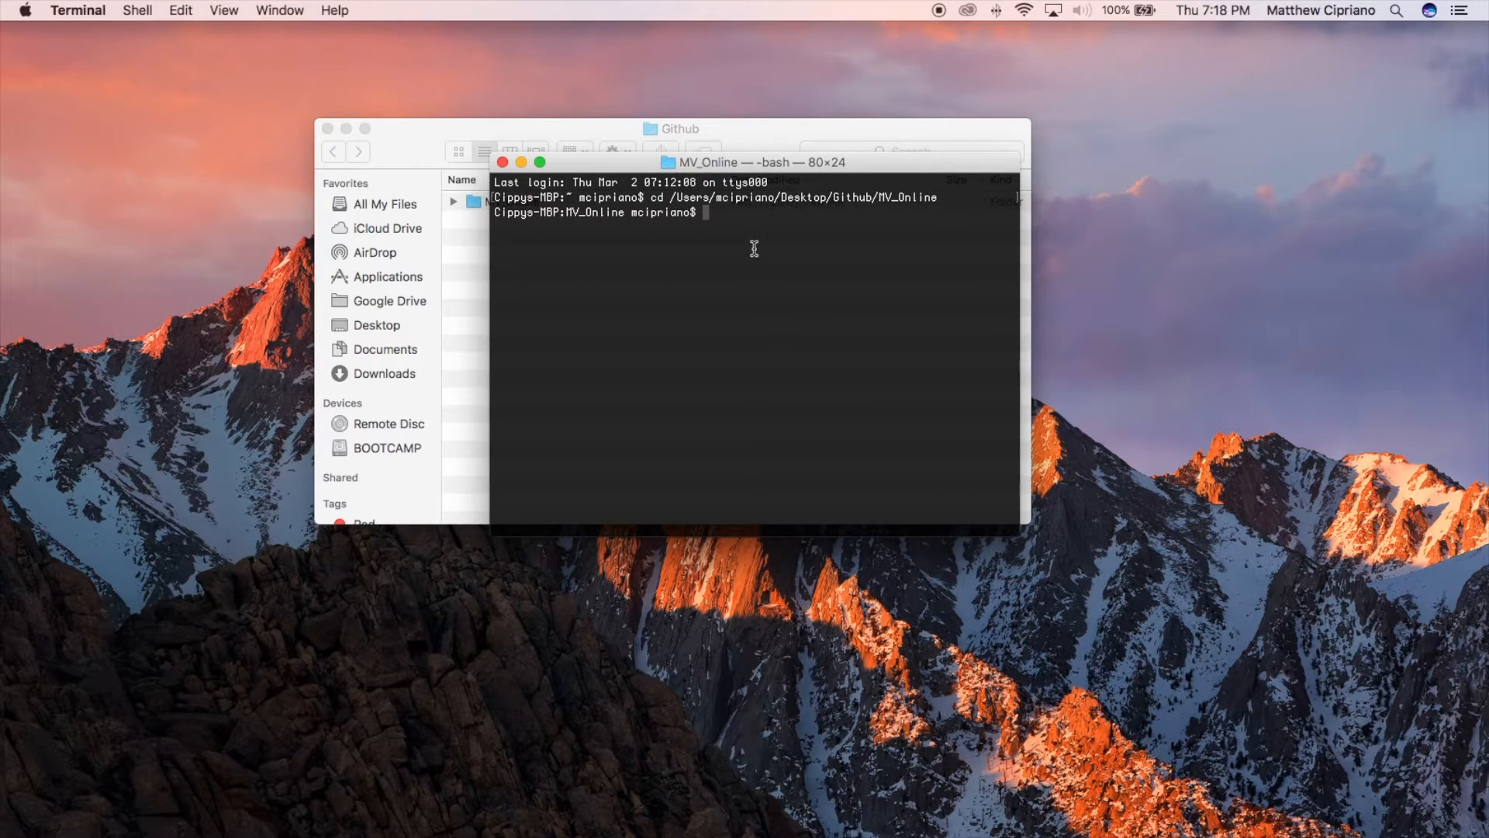
pyautogui.write('ls')
pyautogui.press('Return')
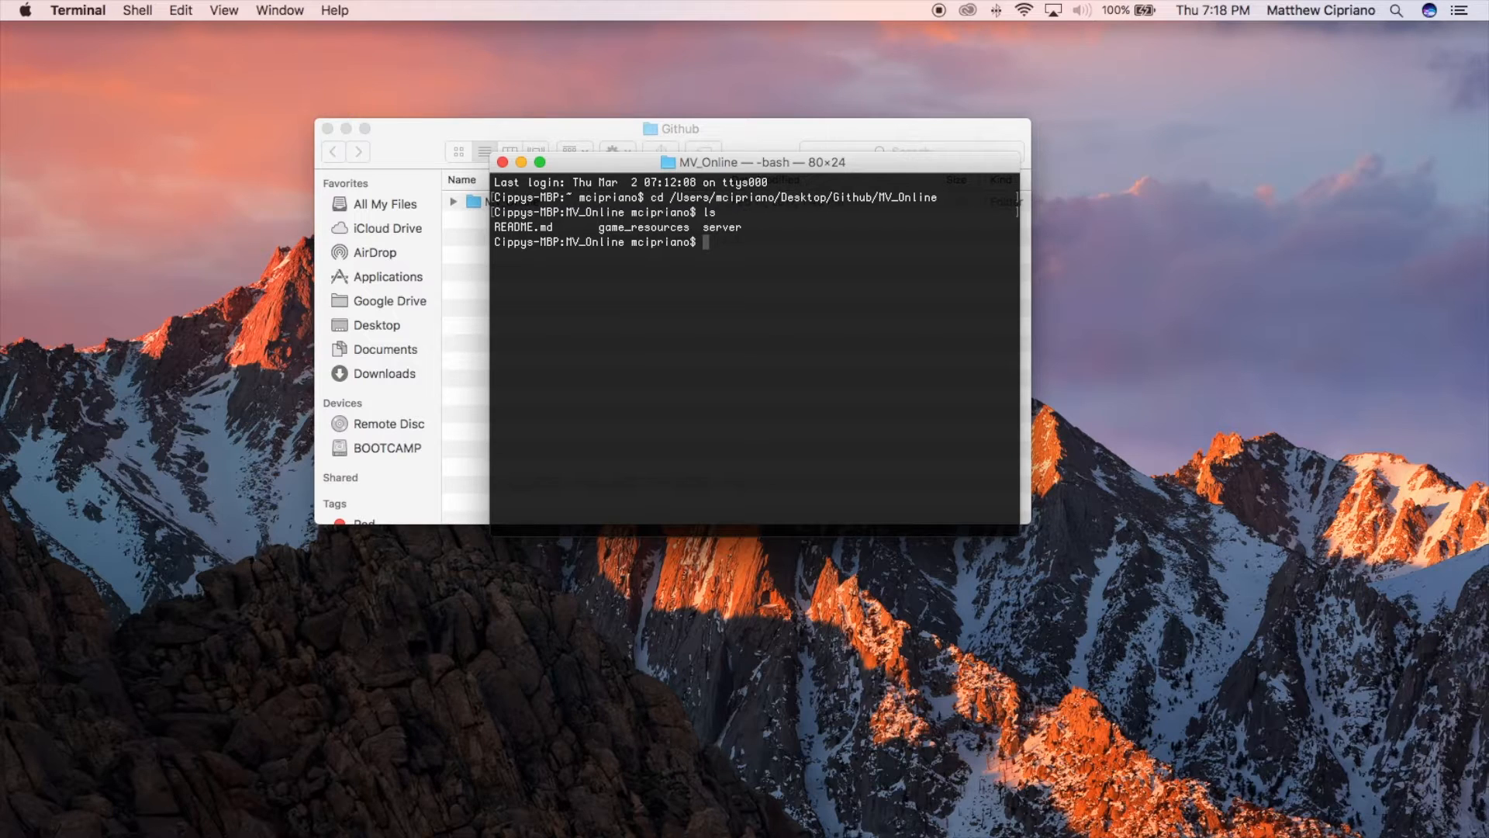
pyautogui.write('cd ')
pyautogui.write('ser')
pyautogui.press('Tab')
pyautogui.press('Return')
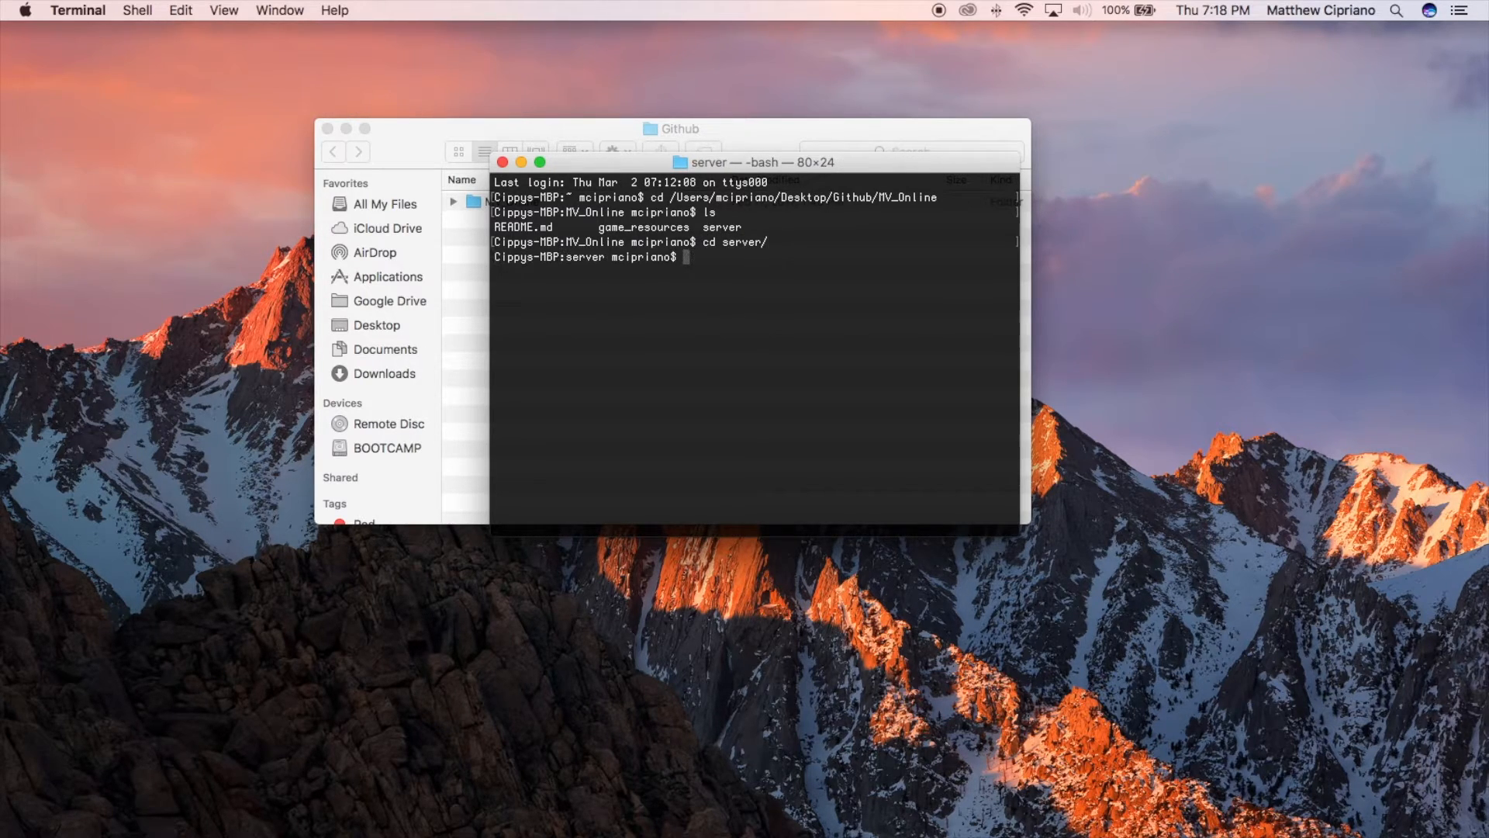
pyautogui.write('ls')
pyautogui.press('Return')
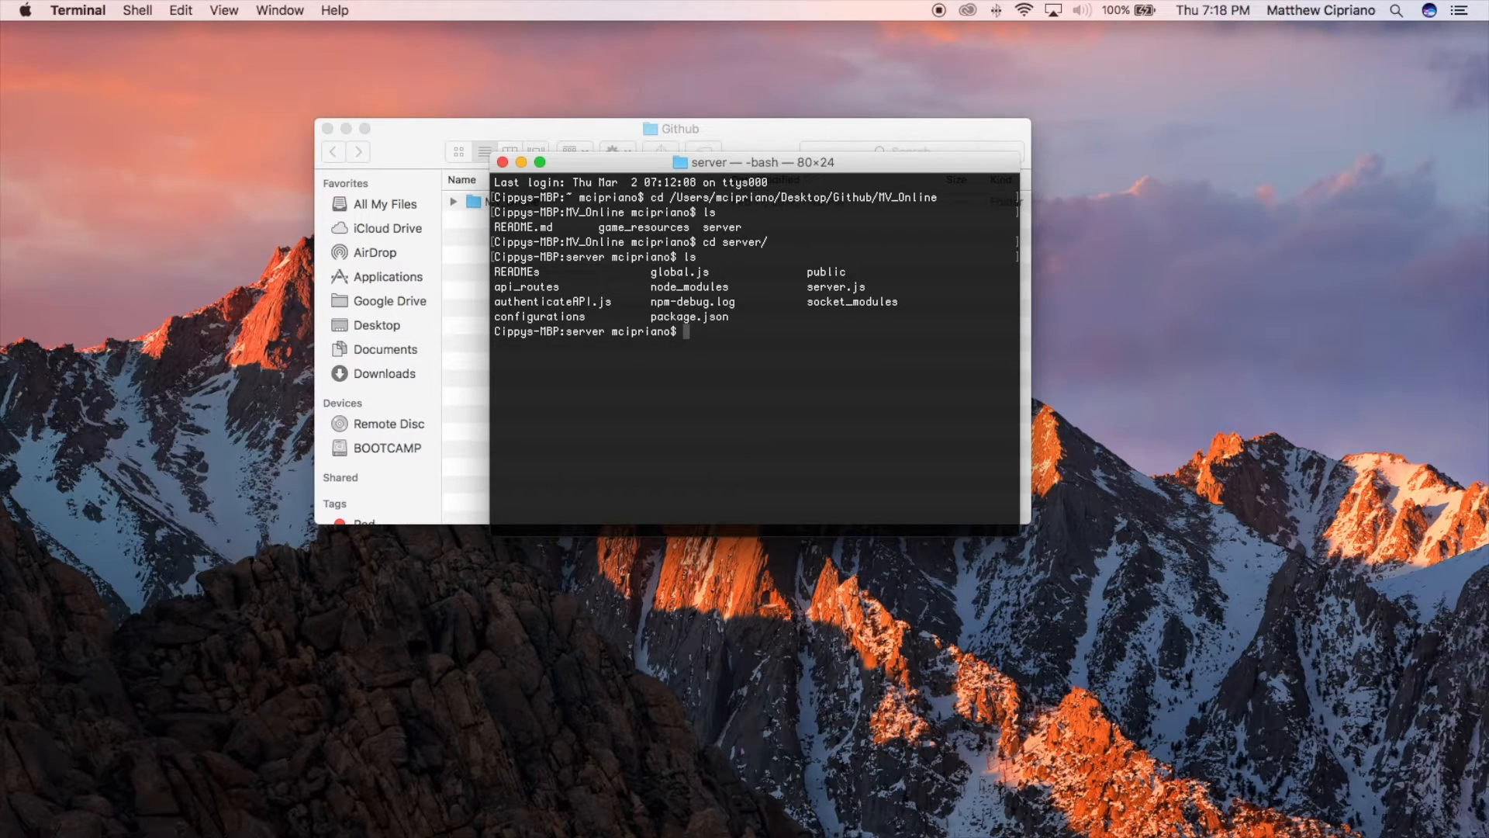
pyautogui.write('npm start')
pyautogui.press('Return')
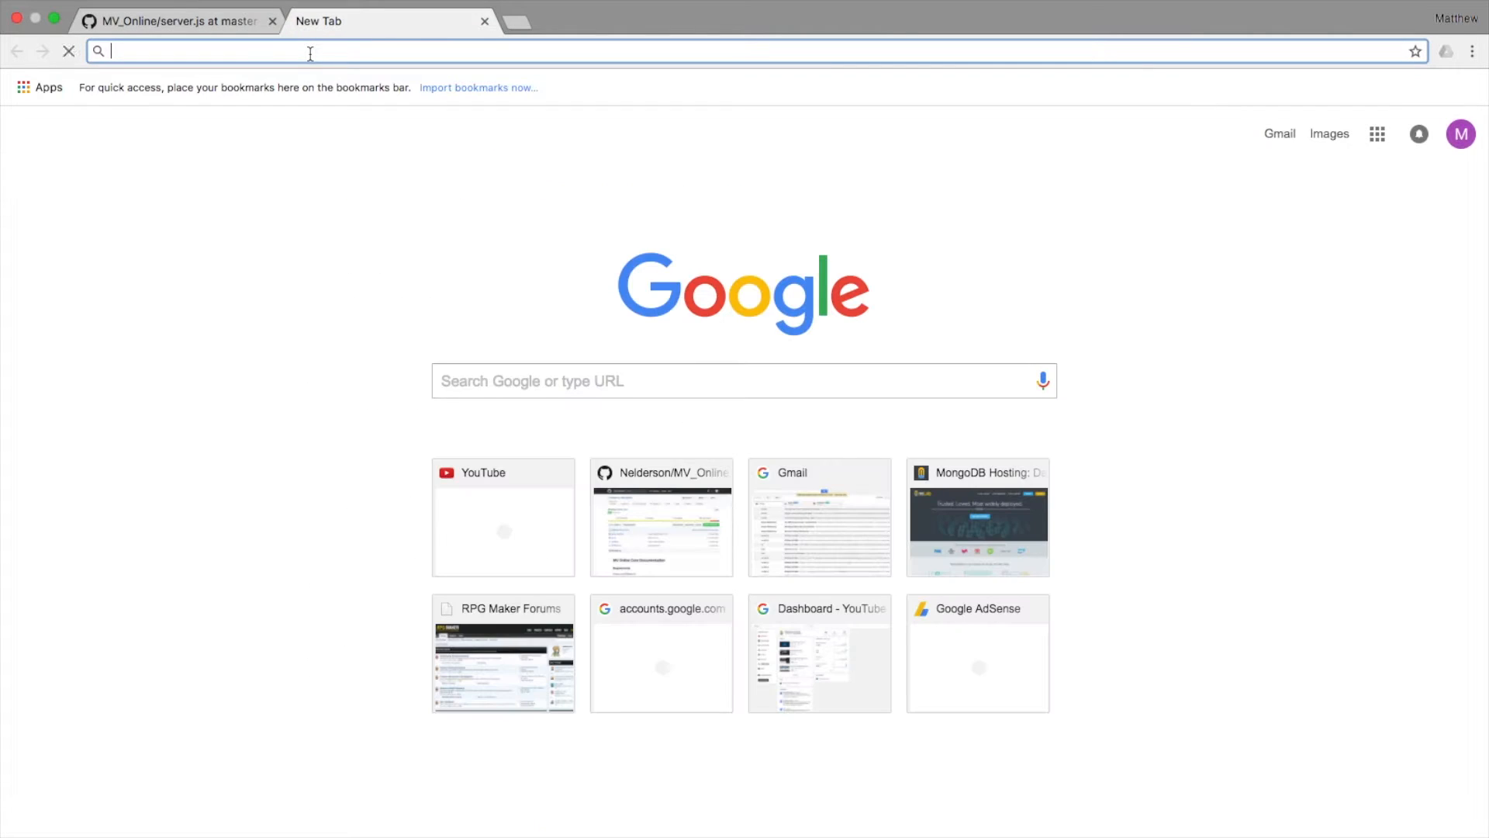
pyautogui.write('local')
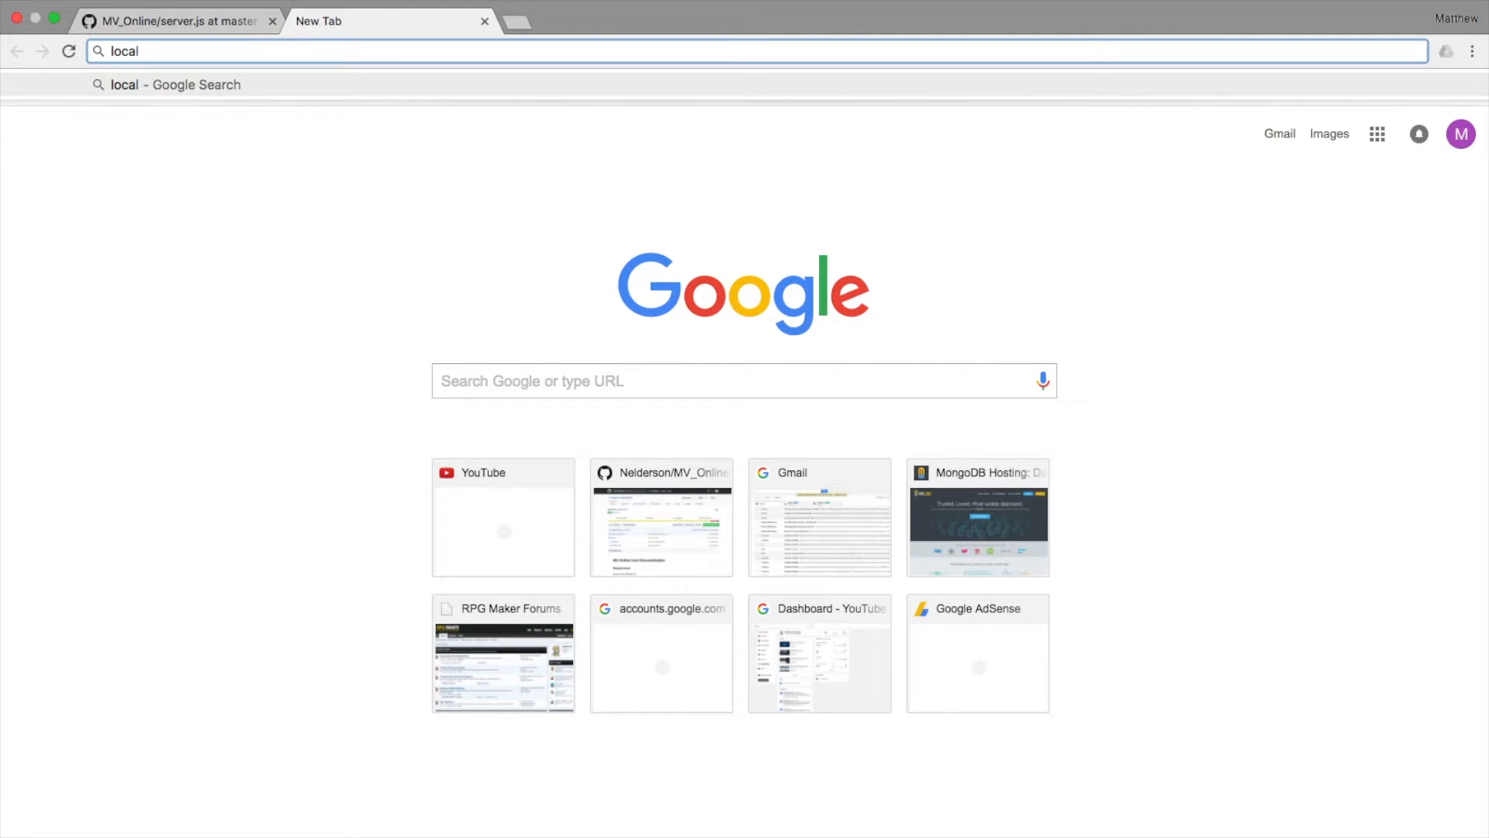
pyautogui.write('host')
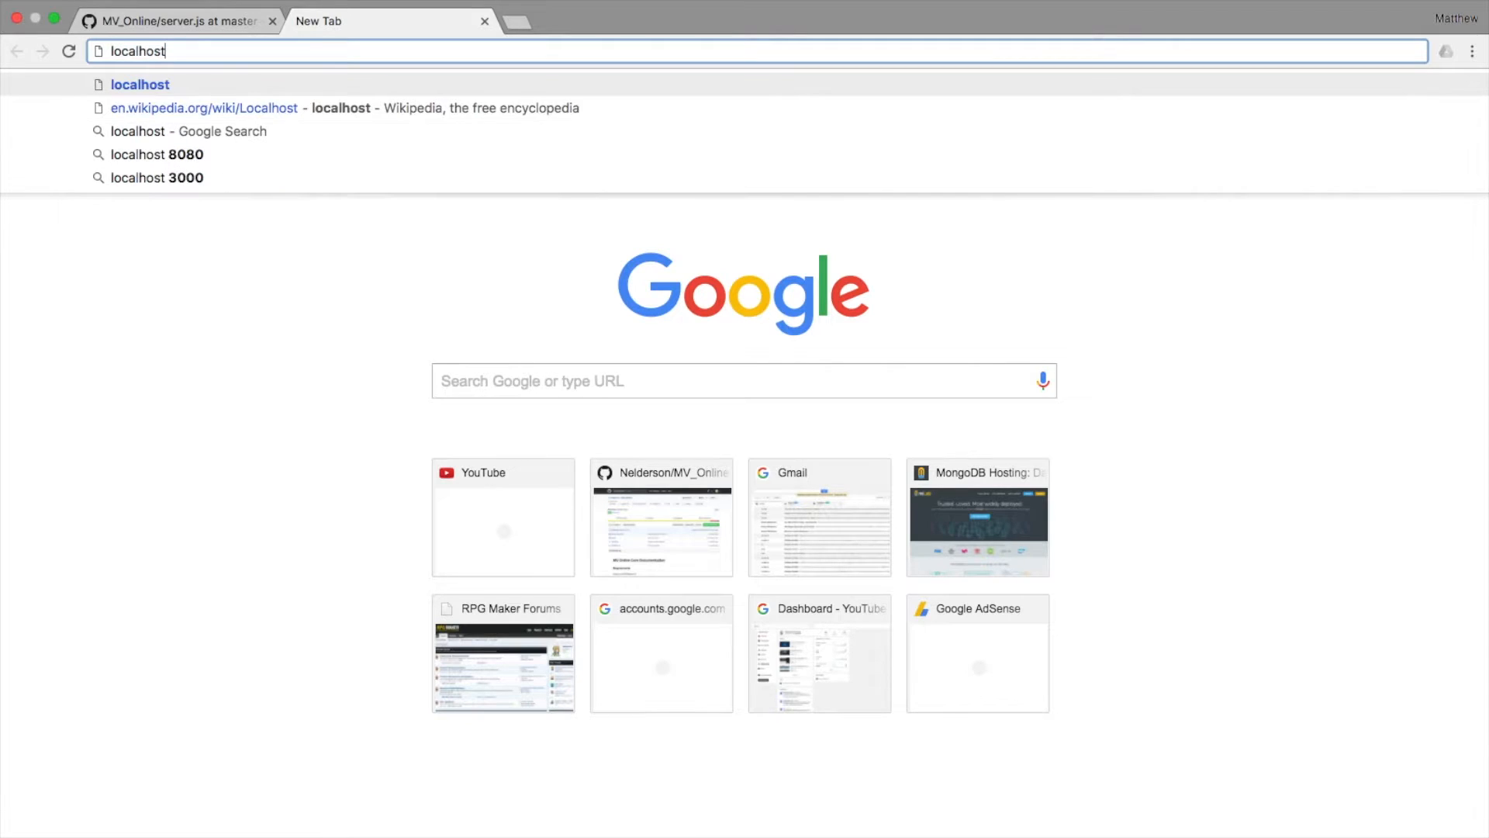
pyautogui.write('/')
# Step: Load localhost:8000 in a new Chrome tab
pyautogui.press('BackSpace')
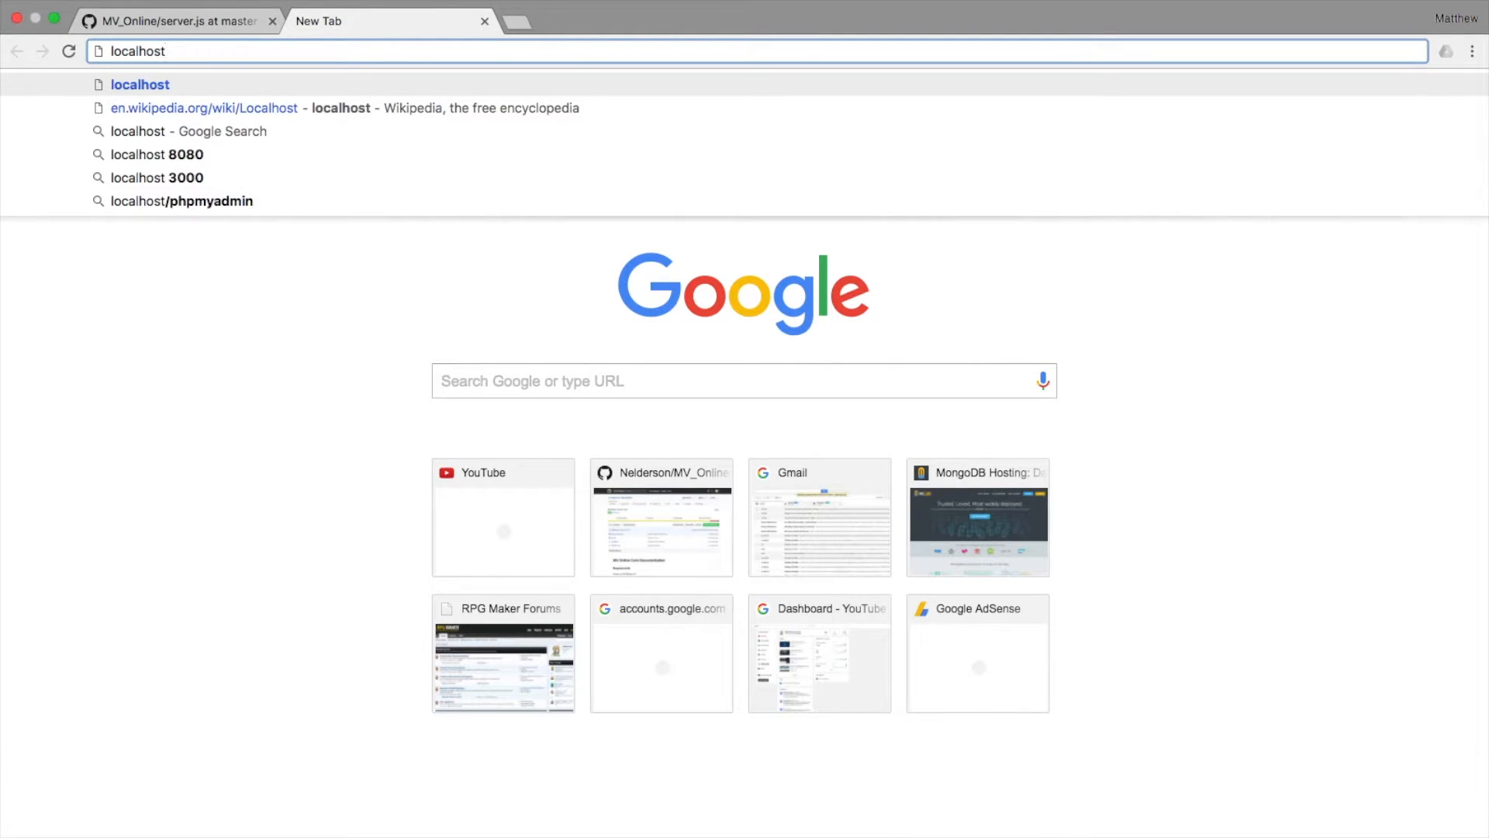
pyautogui.write(':8000')
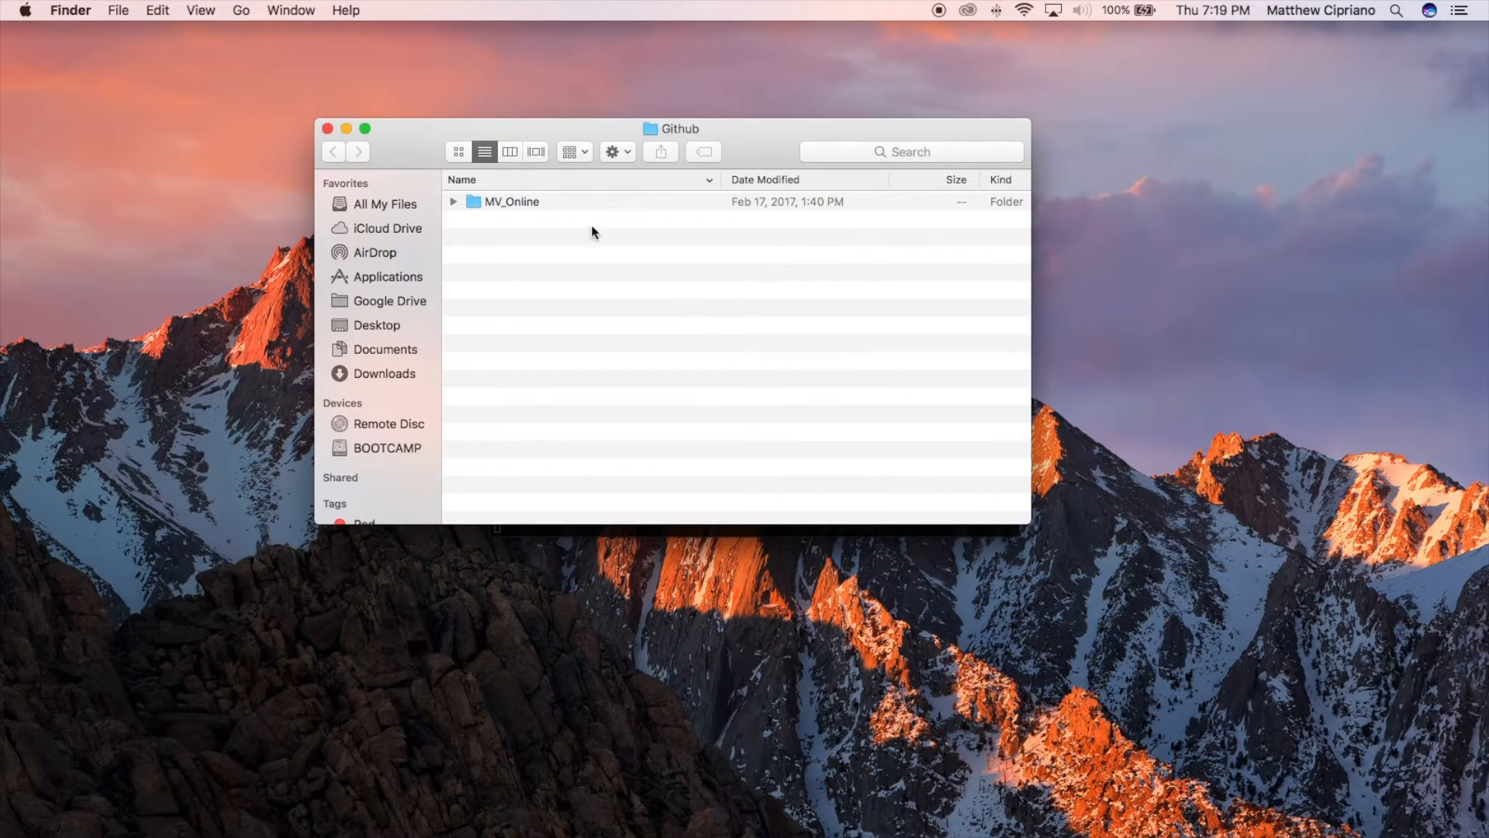
# Step: Browse MV_Online/server/public/Project6/www in Finder to confirm the served game path
pyautogui.doubleClick(502, 202)
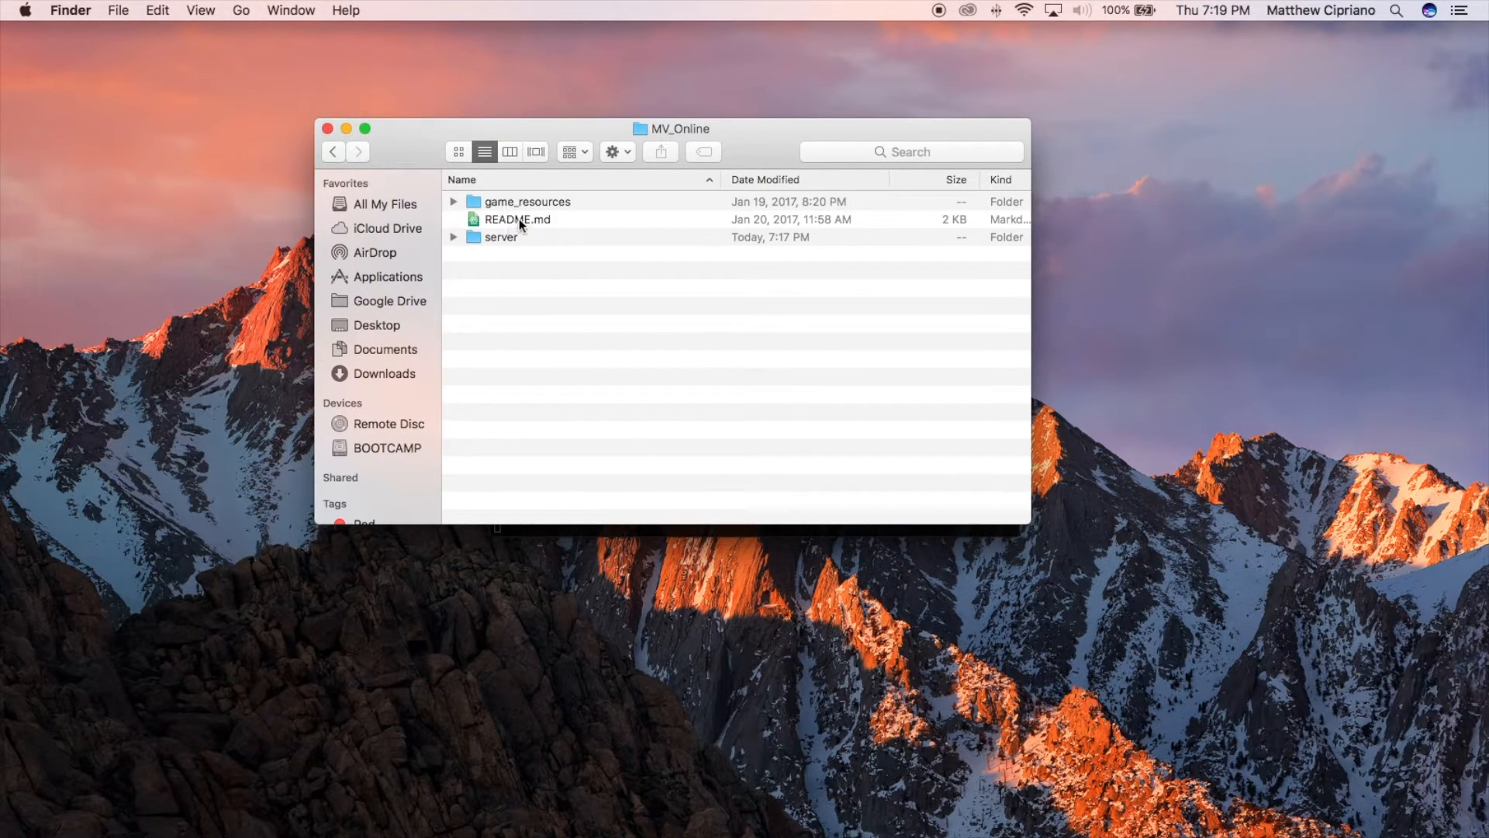
pyautogui.doubleClick(511, 240)
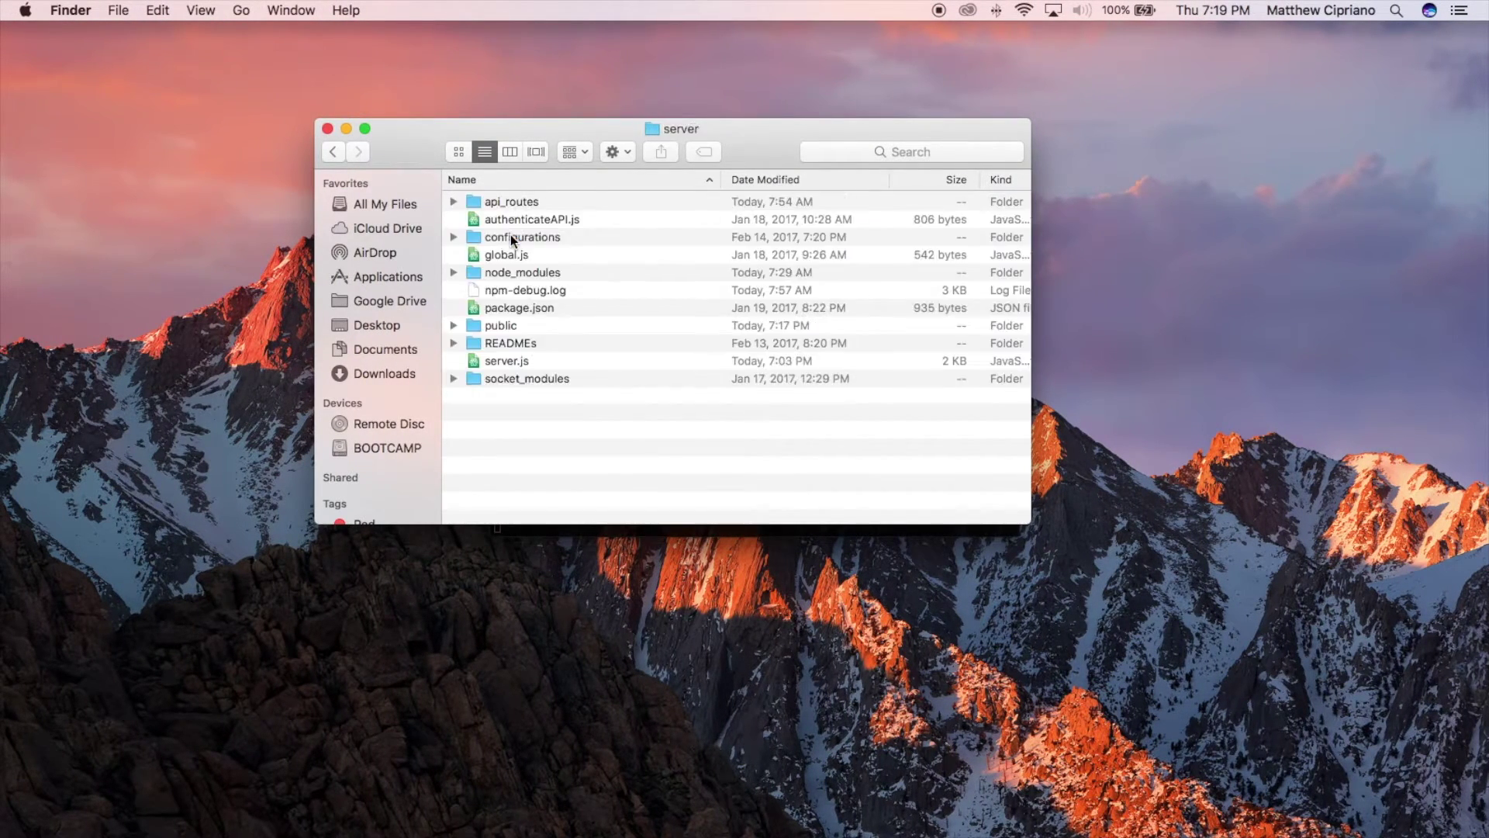
pyautogui.doubleClick(491, 327)
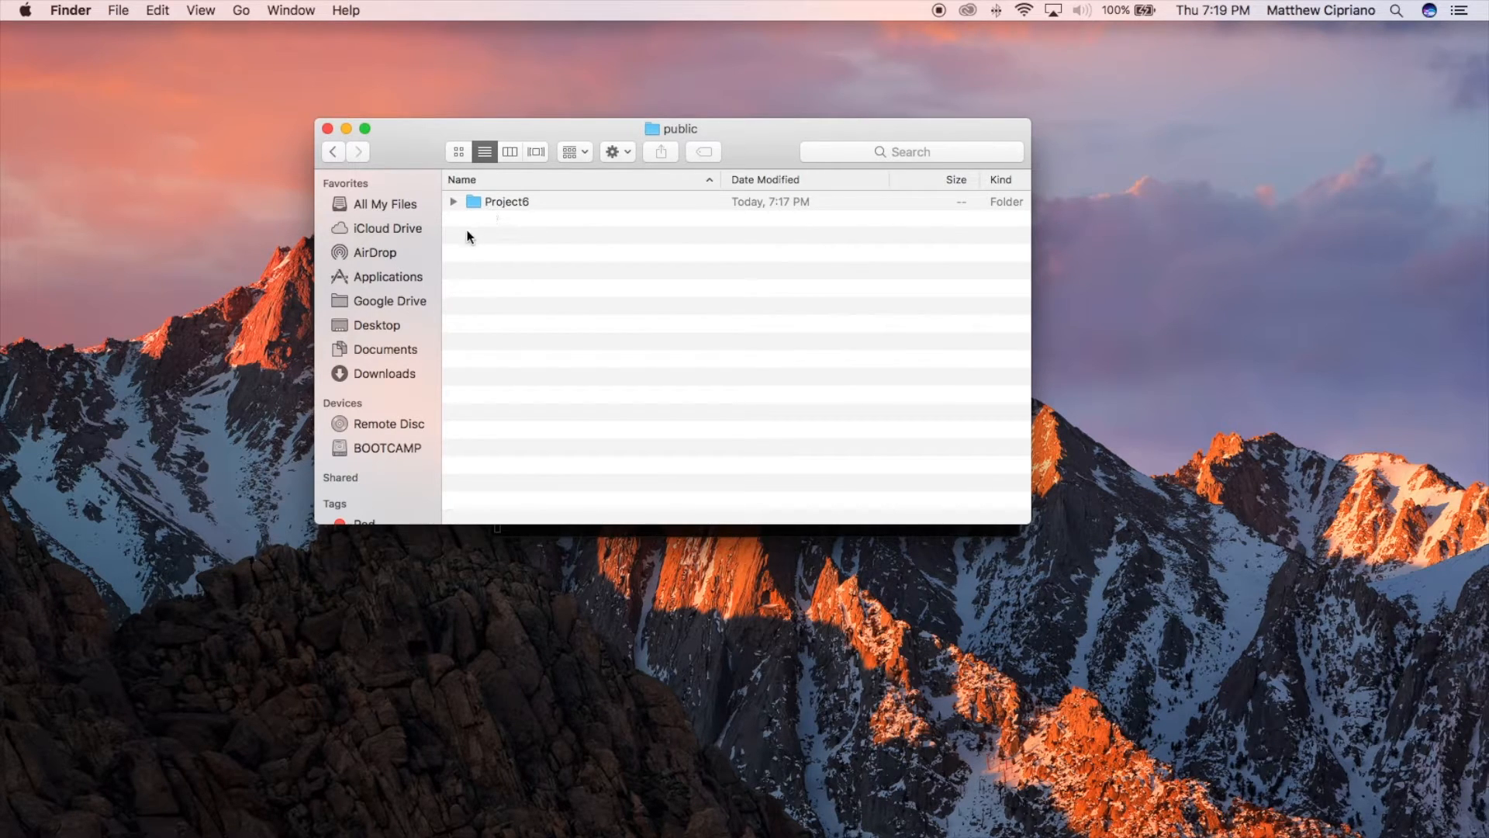
pyautogui.doubleClick(503, 203)
pyautogui.doubleClick(503, 203)
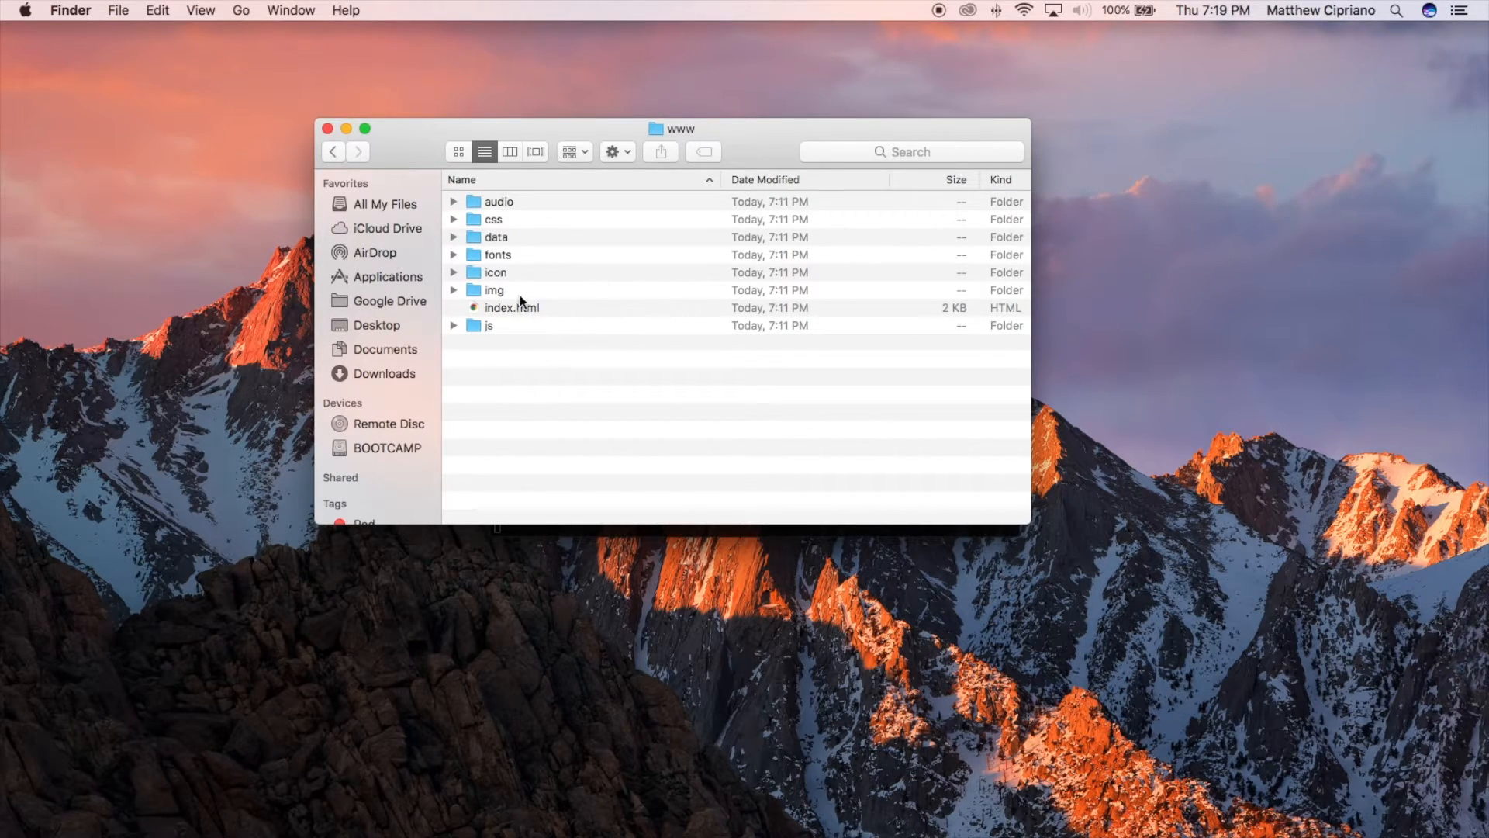
pyautogui.click(332, 153)
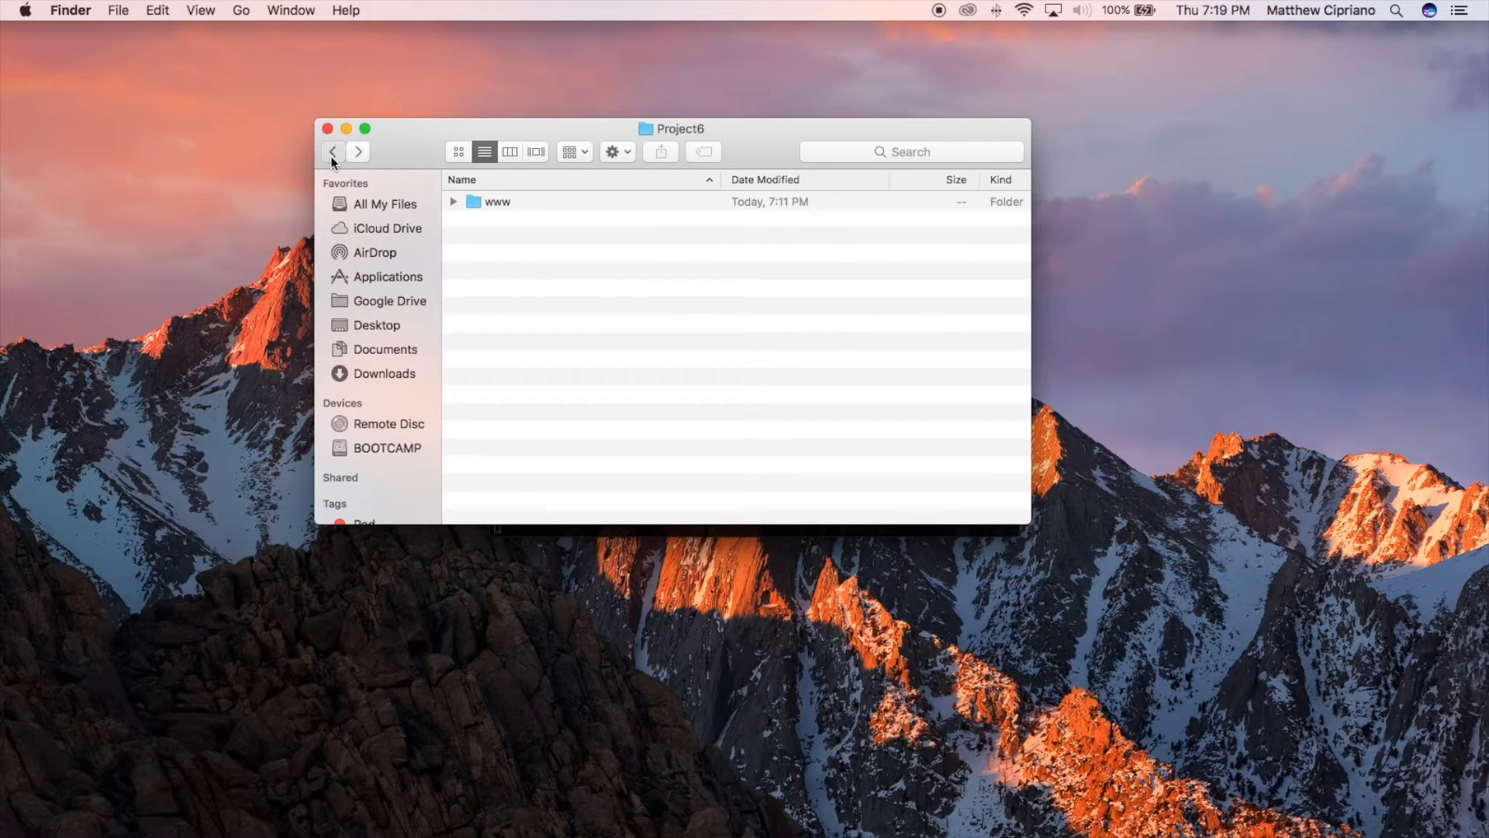
pyautogui.click(330, 156)
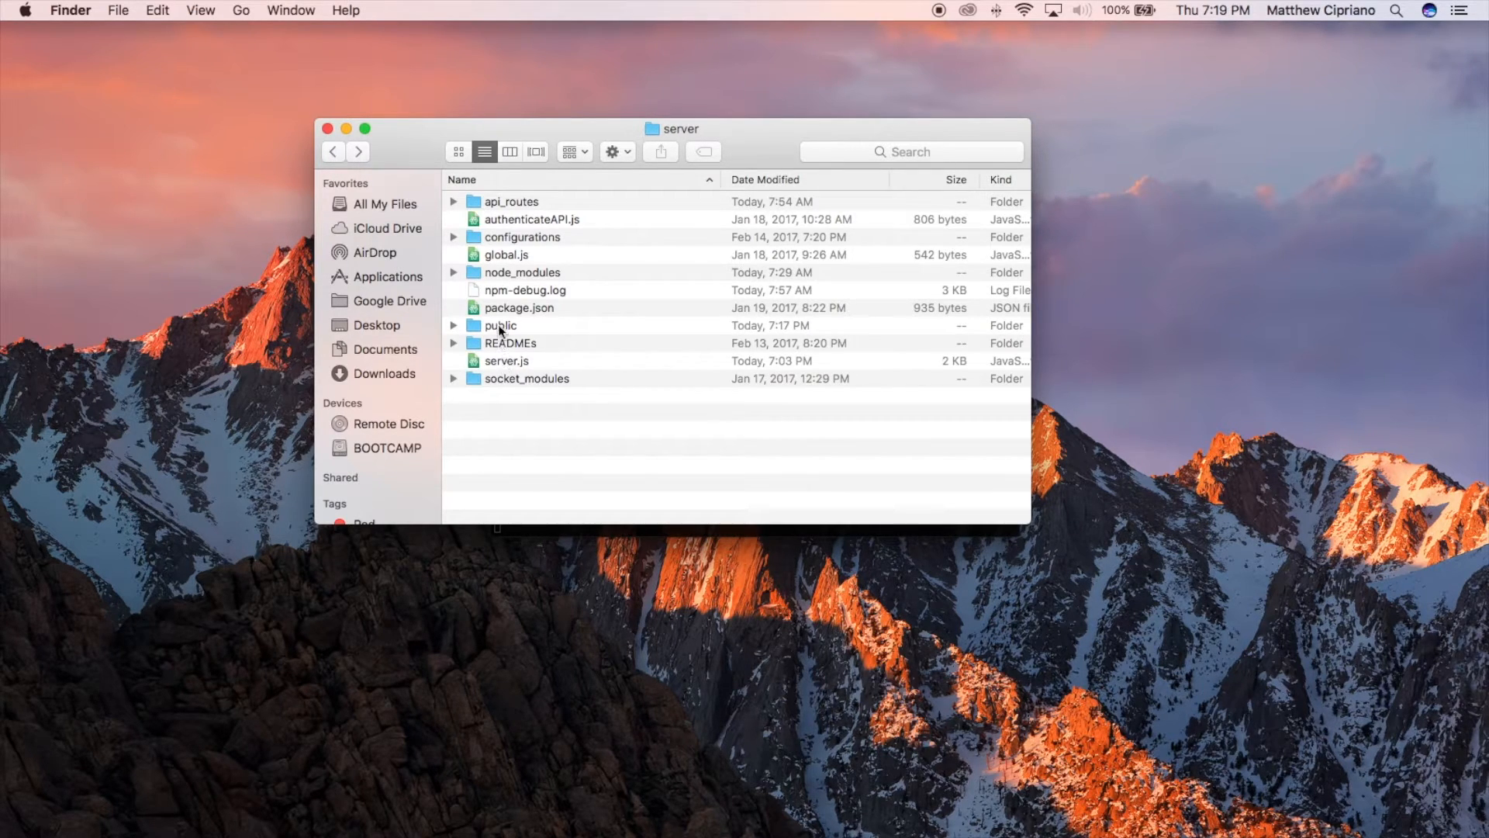
pyautogui.doubleClick(498, 323)
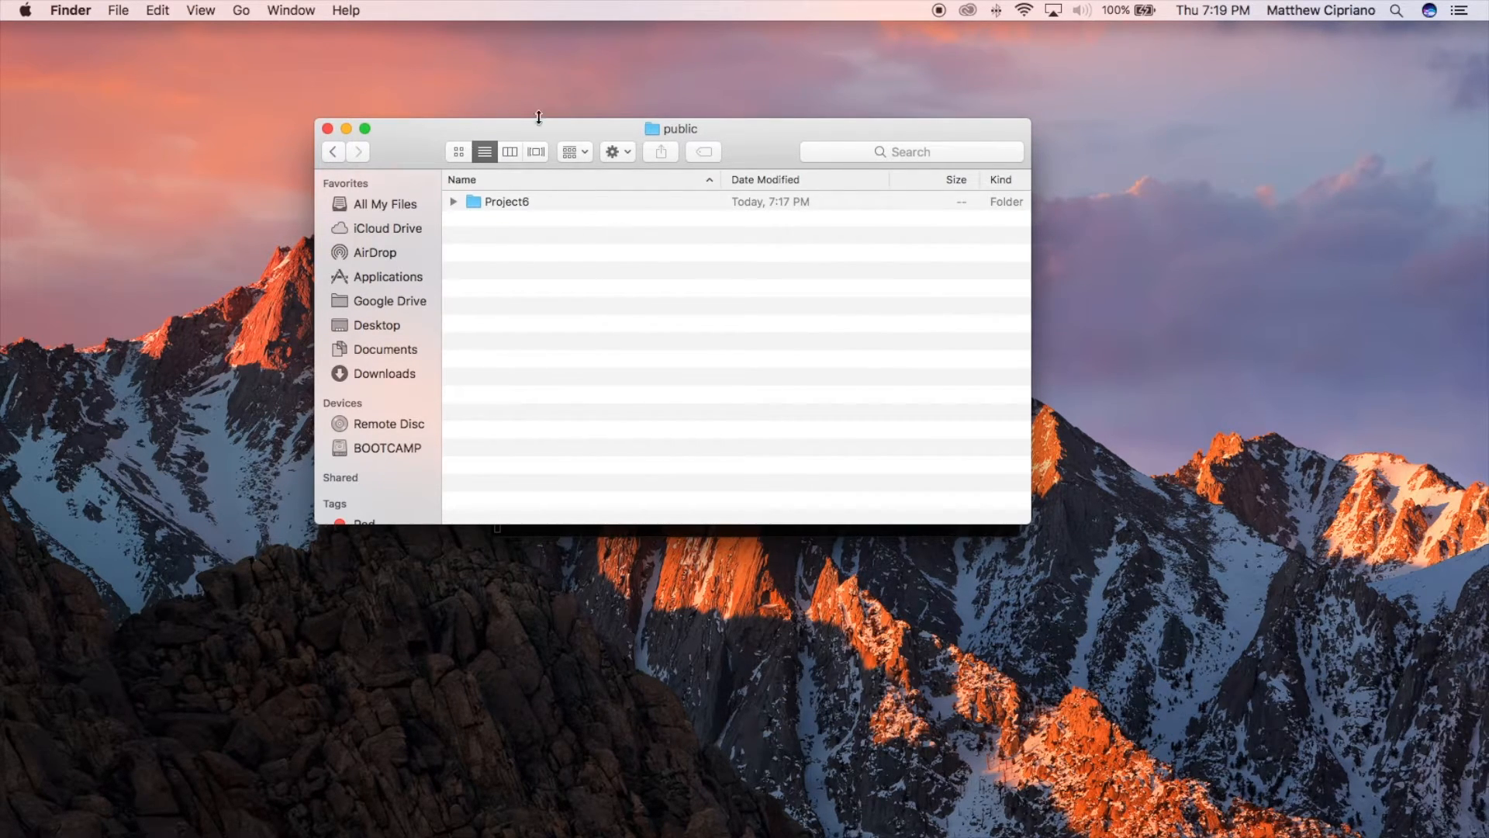
pyautogui.doubleClick(538, 202)
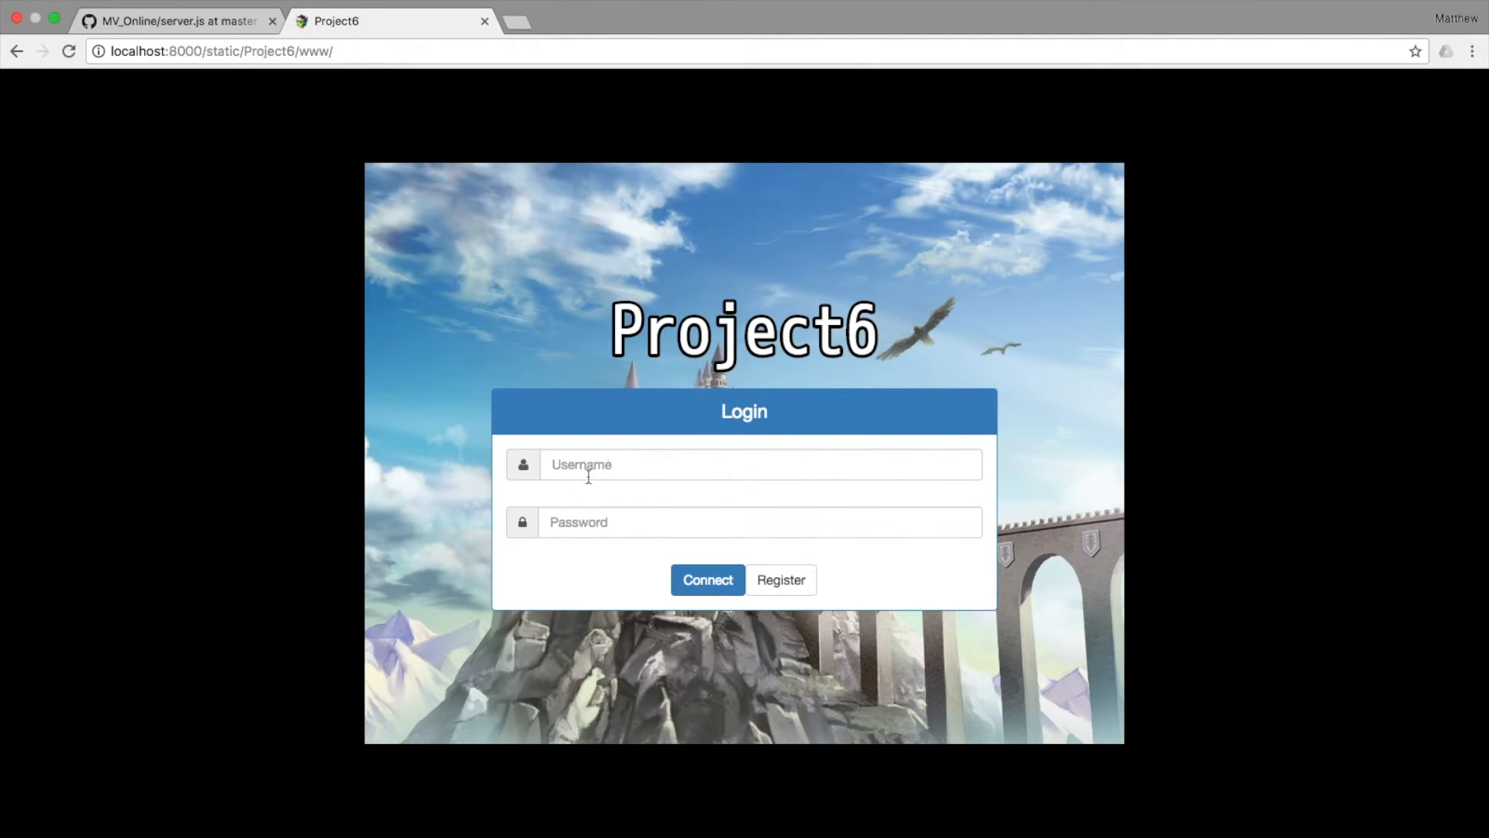
# Step: Submit a username and password on Project6's login page, then return to the Project6 Finder window
pyautogui.click(588, 473)
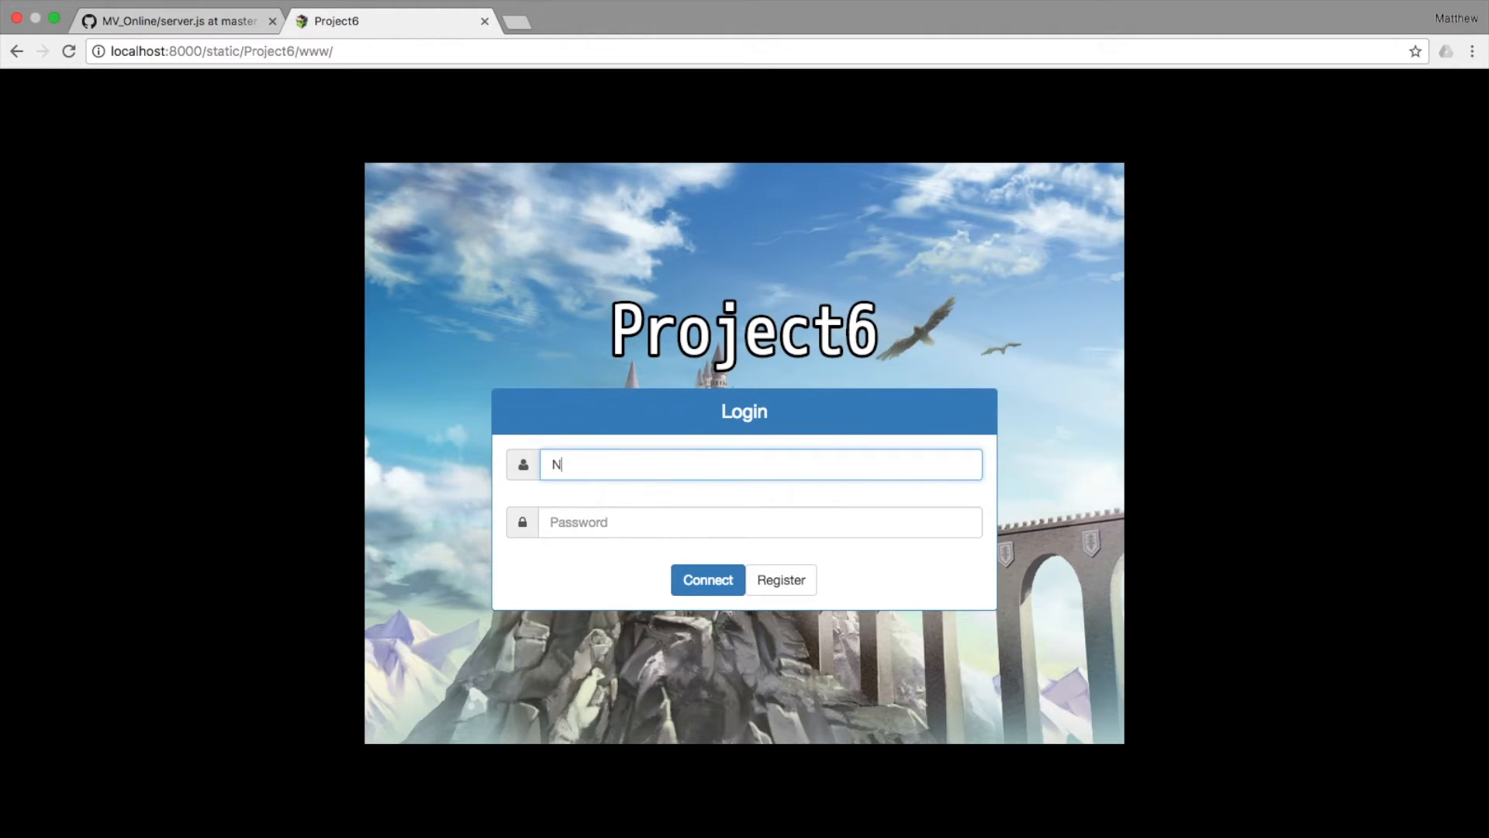
pyautogui.press('Tab')
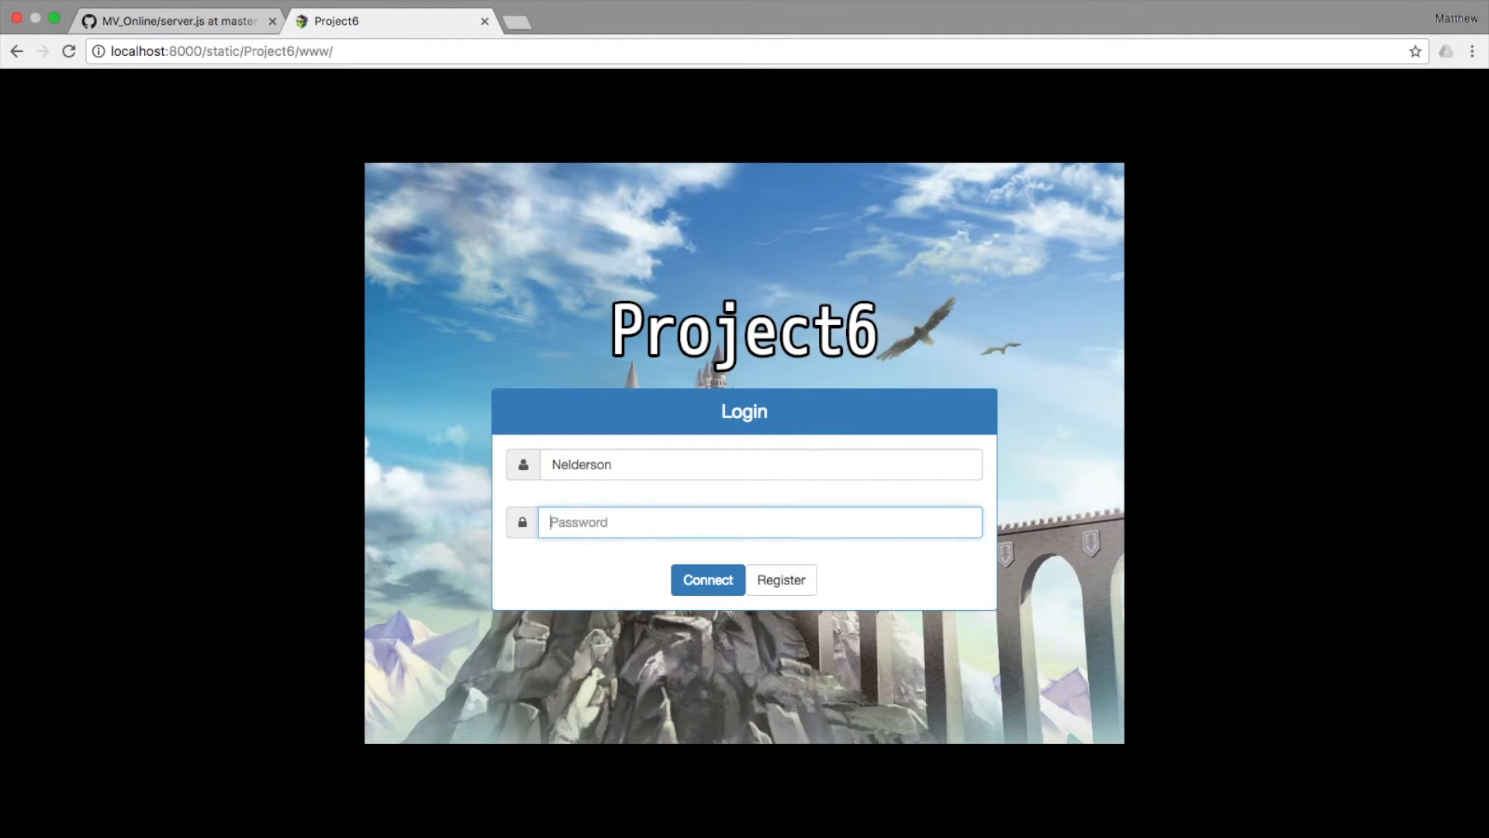
pyautogui.press('Return')
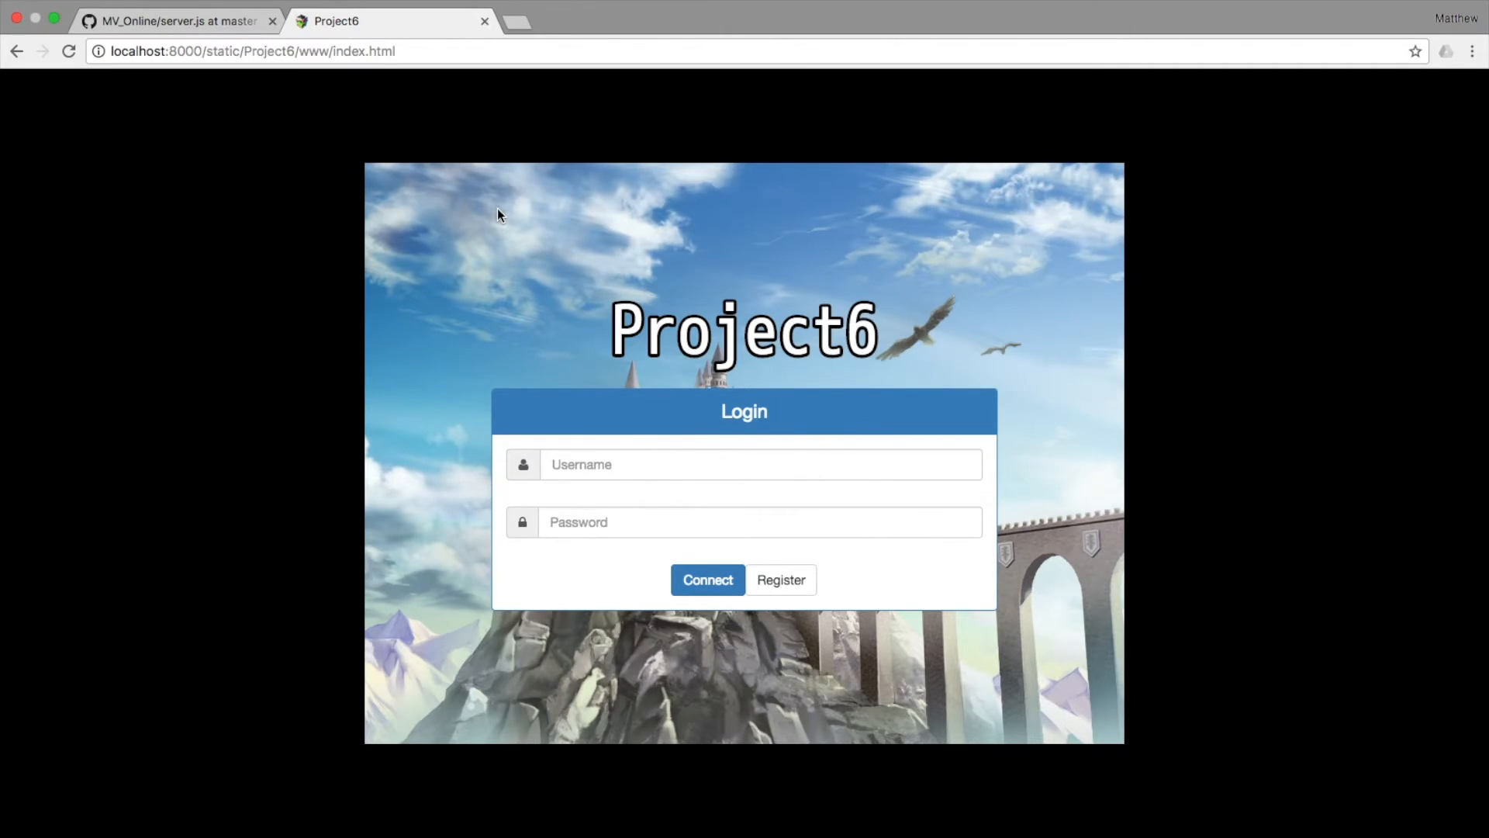
pyautogui.press('super+Tab')
pyautogui.click(476, 298)
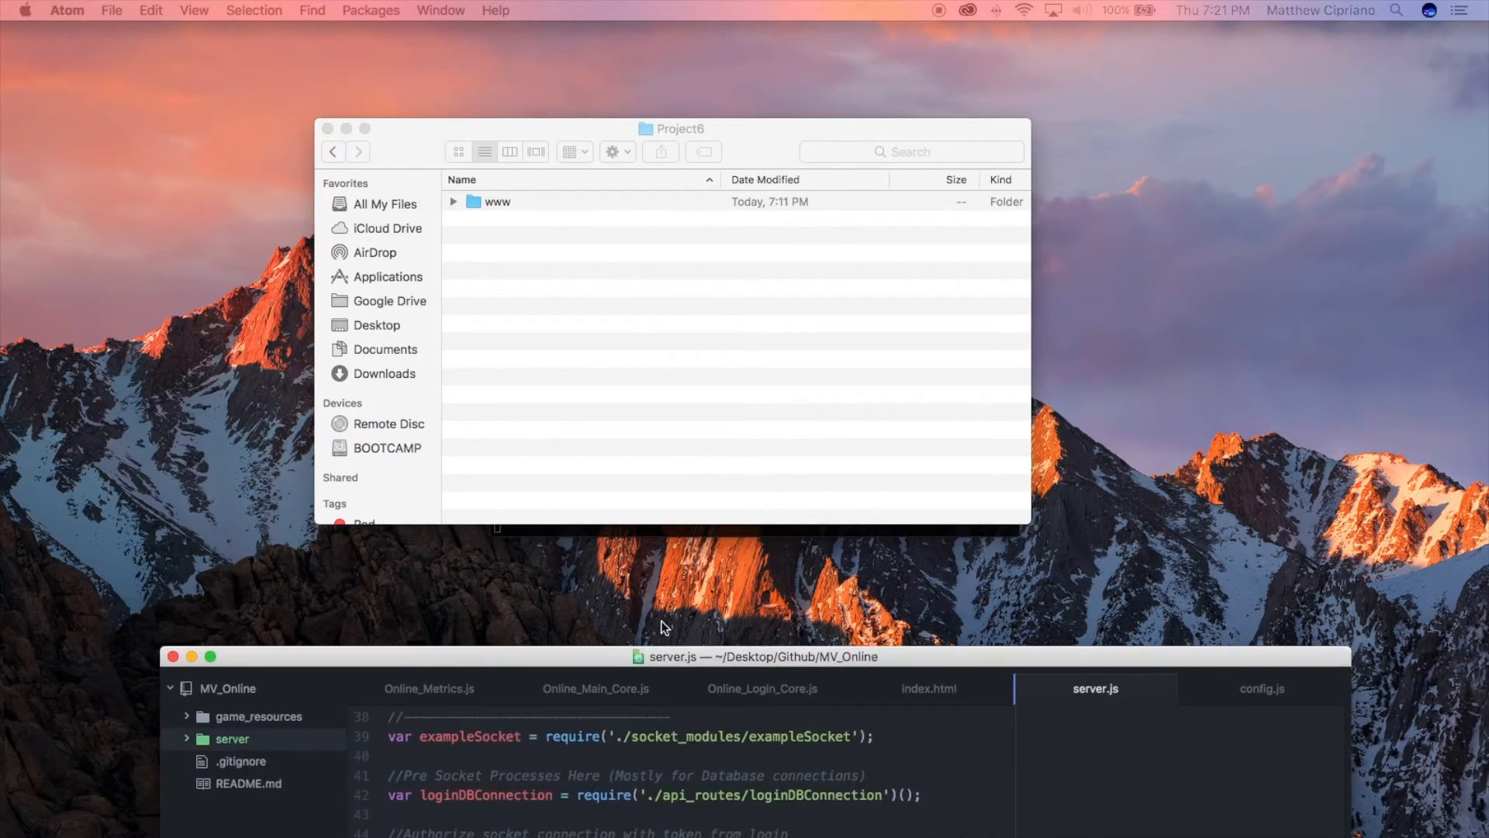
# Step: Close the old index.html in Atom without saving
pyautogui.moveTo(673, 566); pyautogui.dragTo(573, 25)
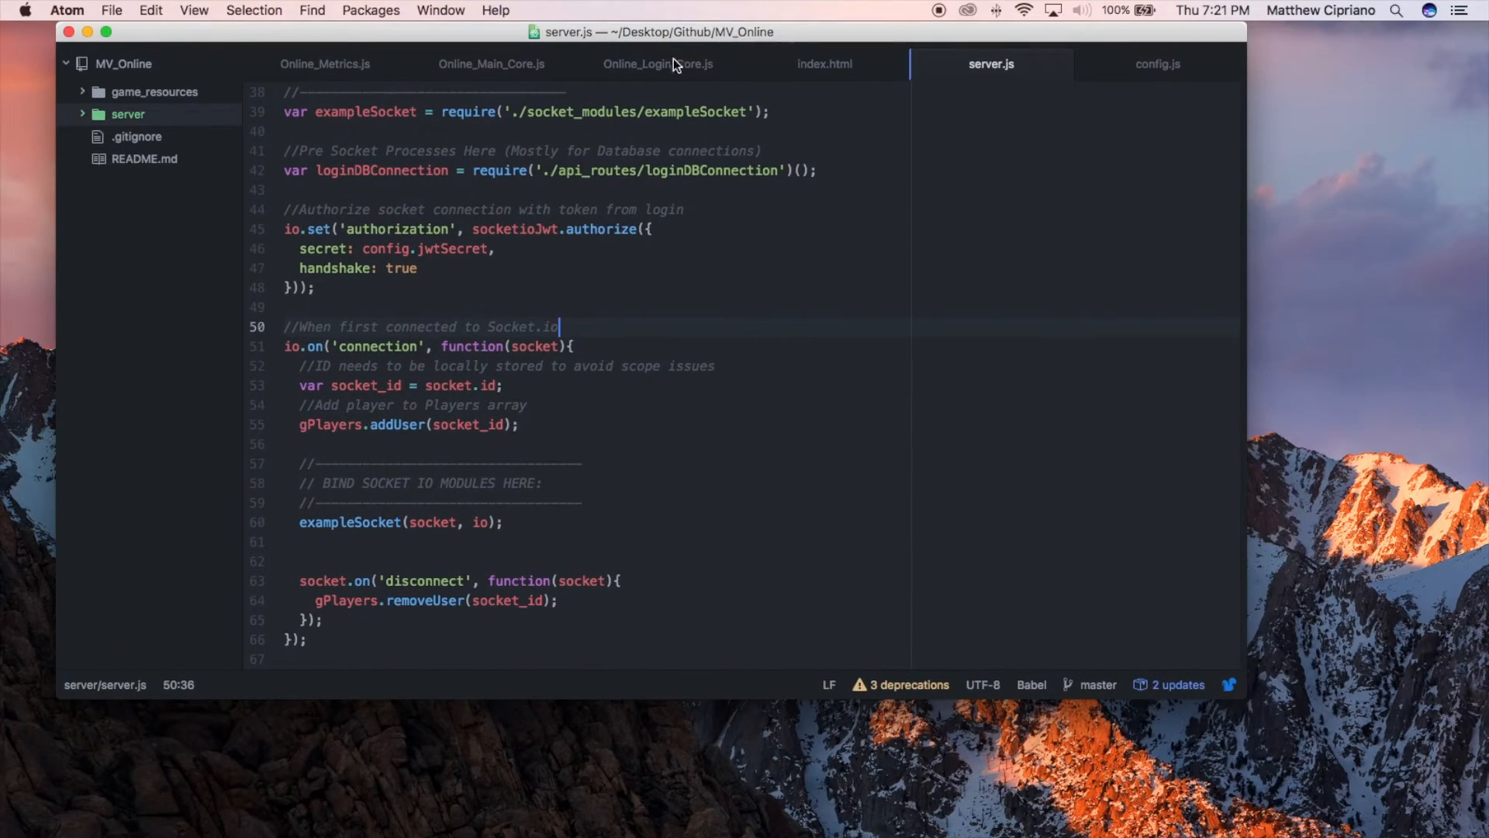
pyautogui.click(893, 66)
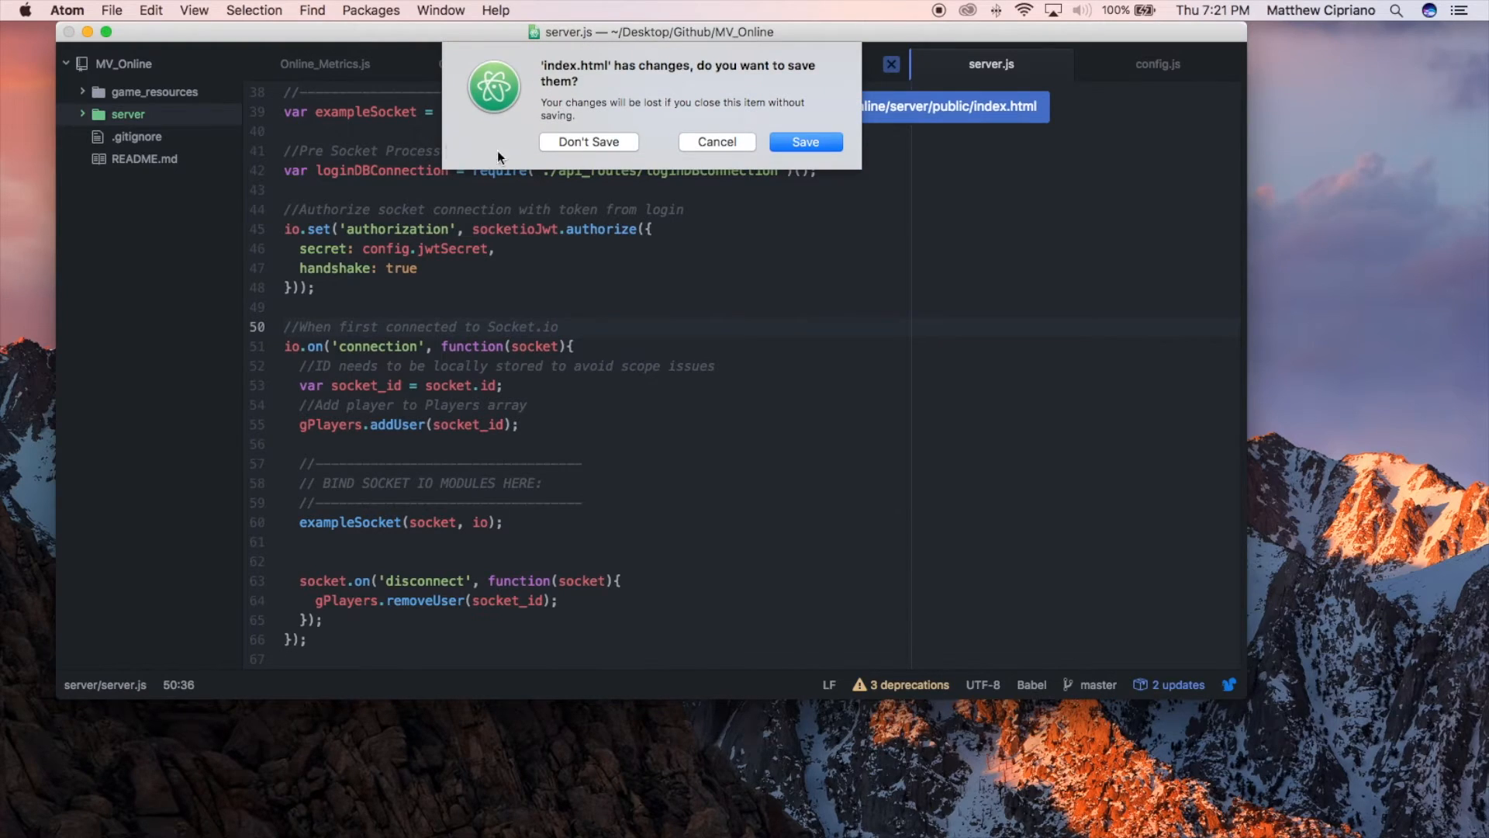
pyautogui.click(601, 143)
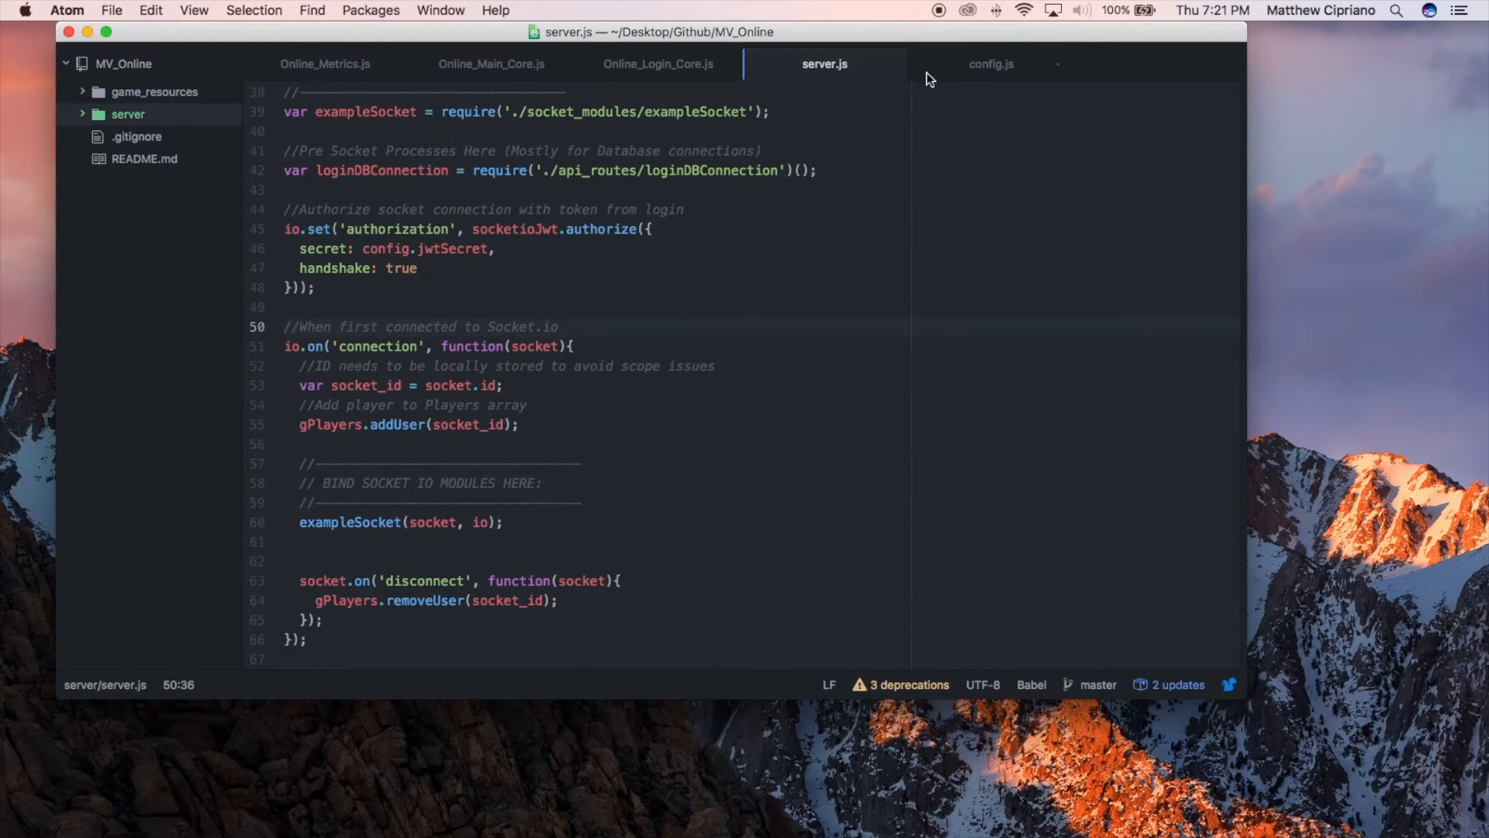
# Step: Start a new file inside the server/public folder from the tree view
pyautogui.click(83, 116)
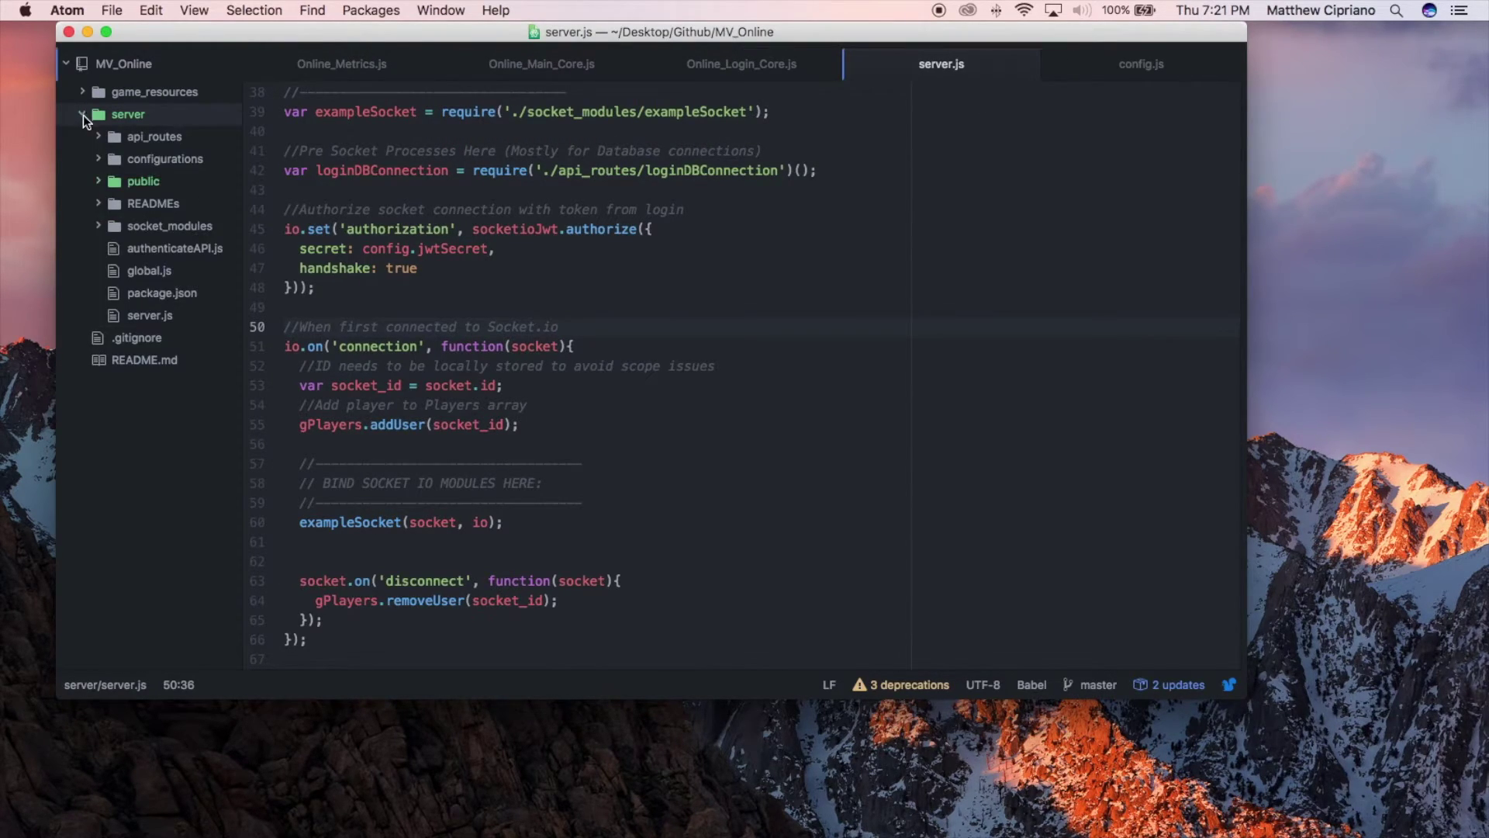
pyautogui.click(99, 182)
pyautogui.click(120, 181)
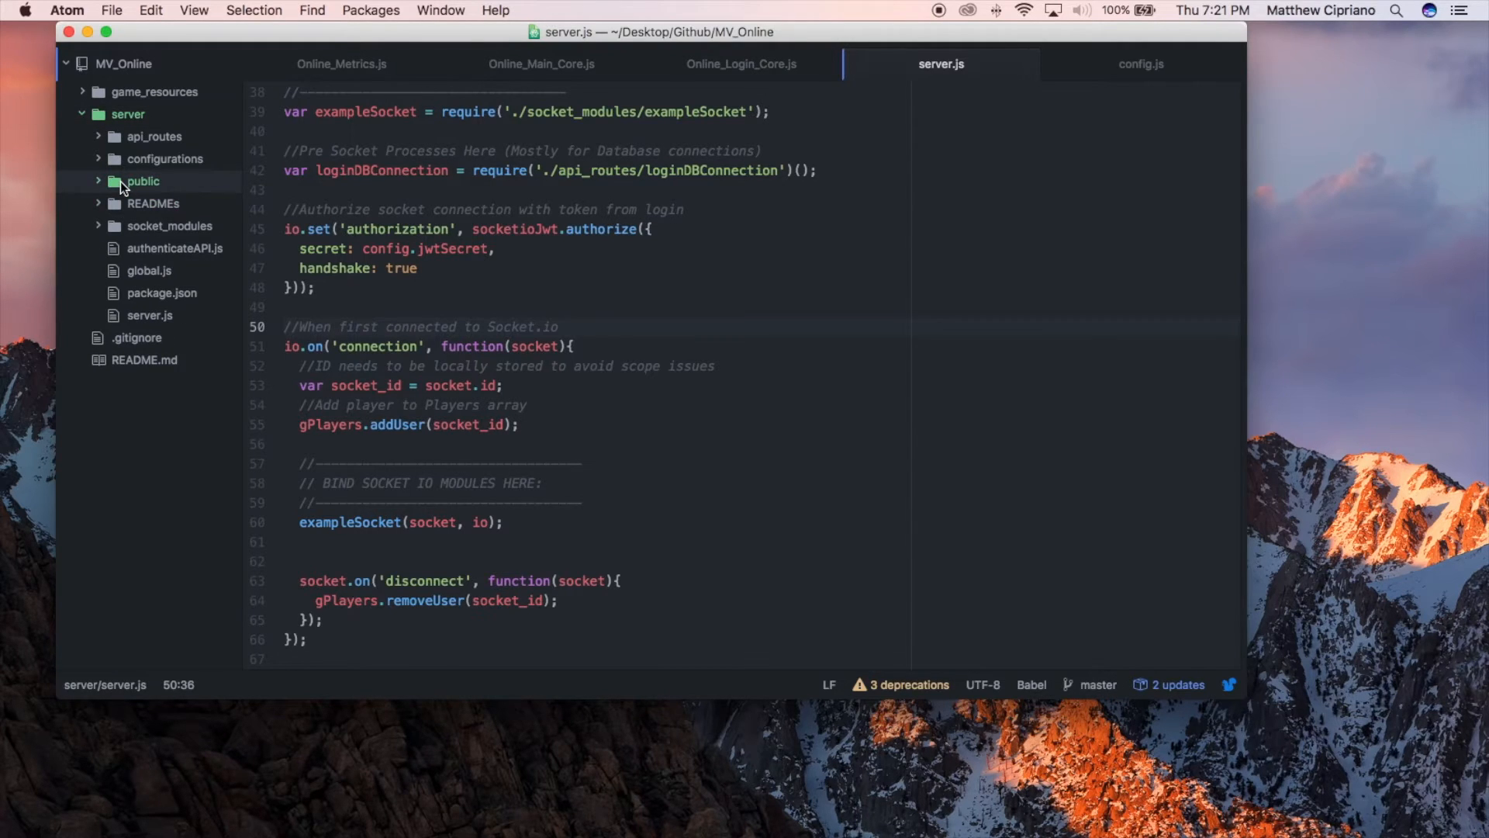
pyautogui.click(121, 180)
pyautogui.rightClick(120, 181)
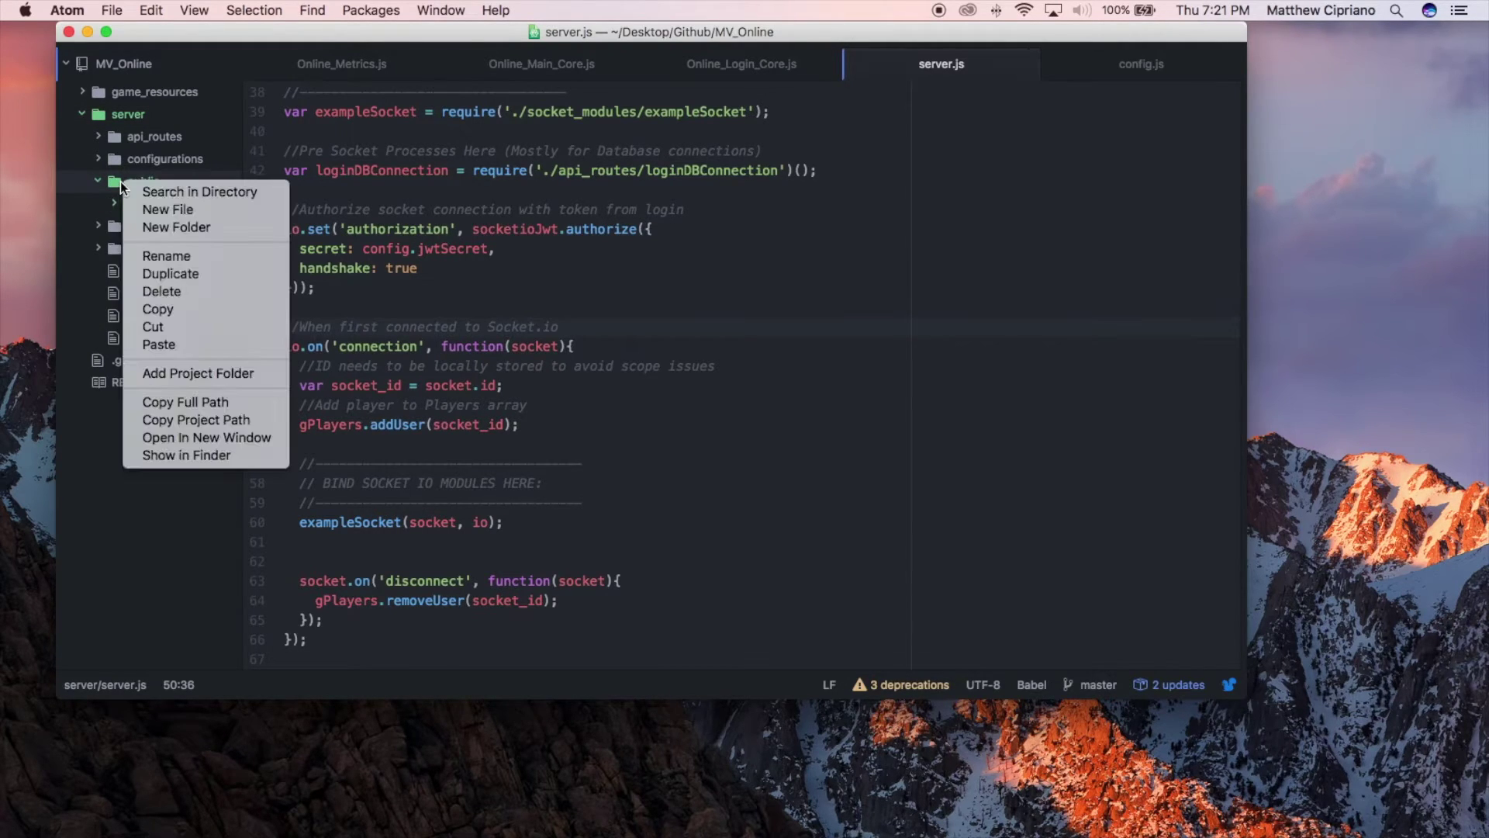
pyautogui.click(147, 213)
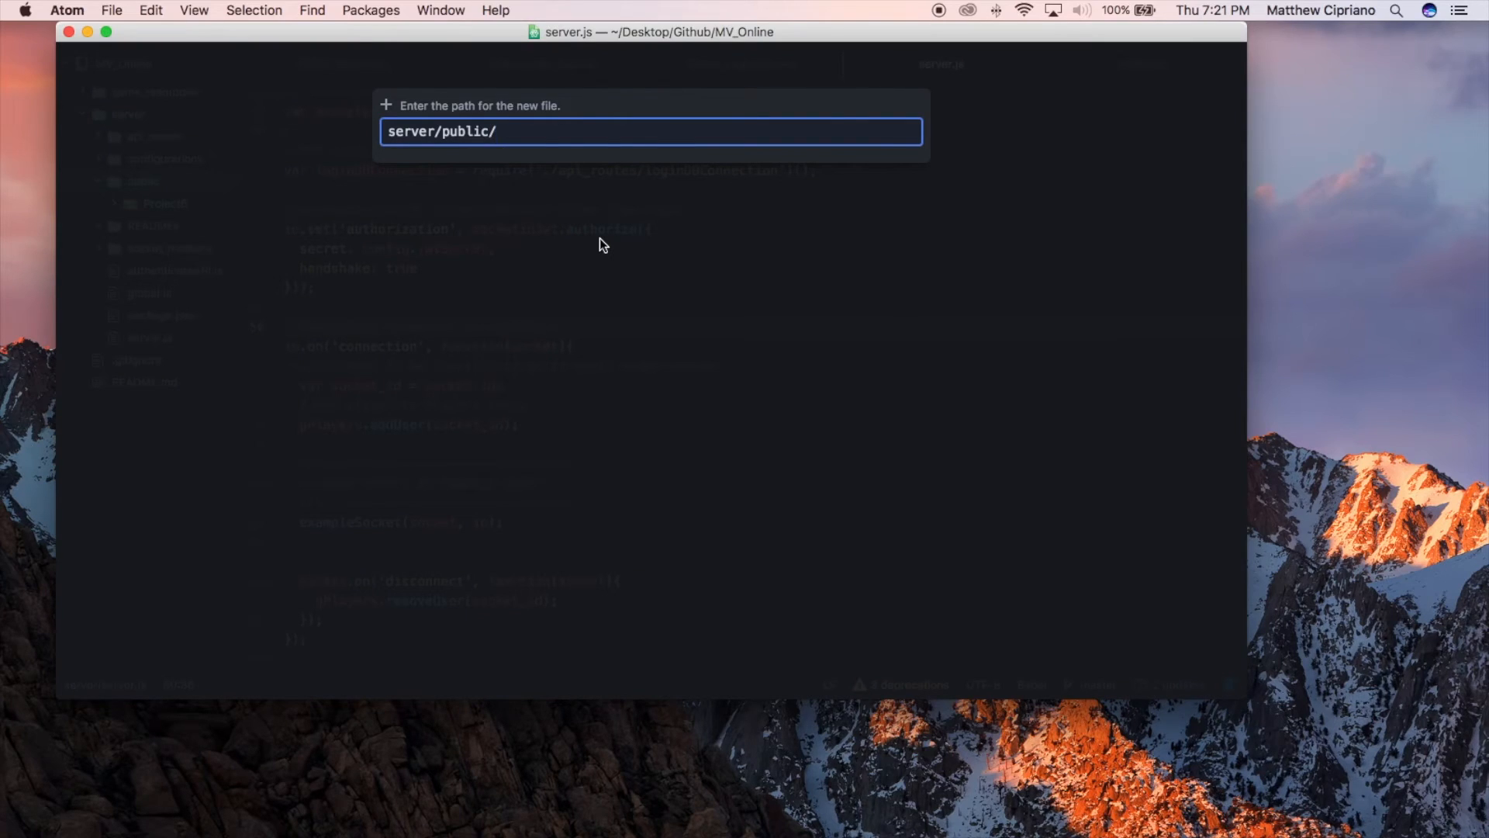
pyautogui.write('index.h')
pyautogui.write('tml')
# Step: Save index.html as an HTML page titled Testing with body 'This is totally just a test!!!'
pyautogui.press('Return')
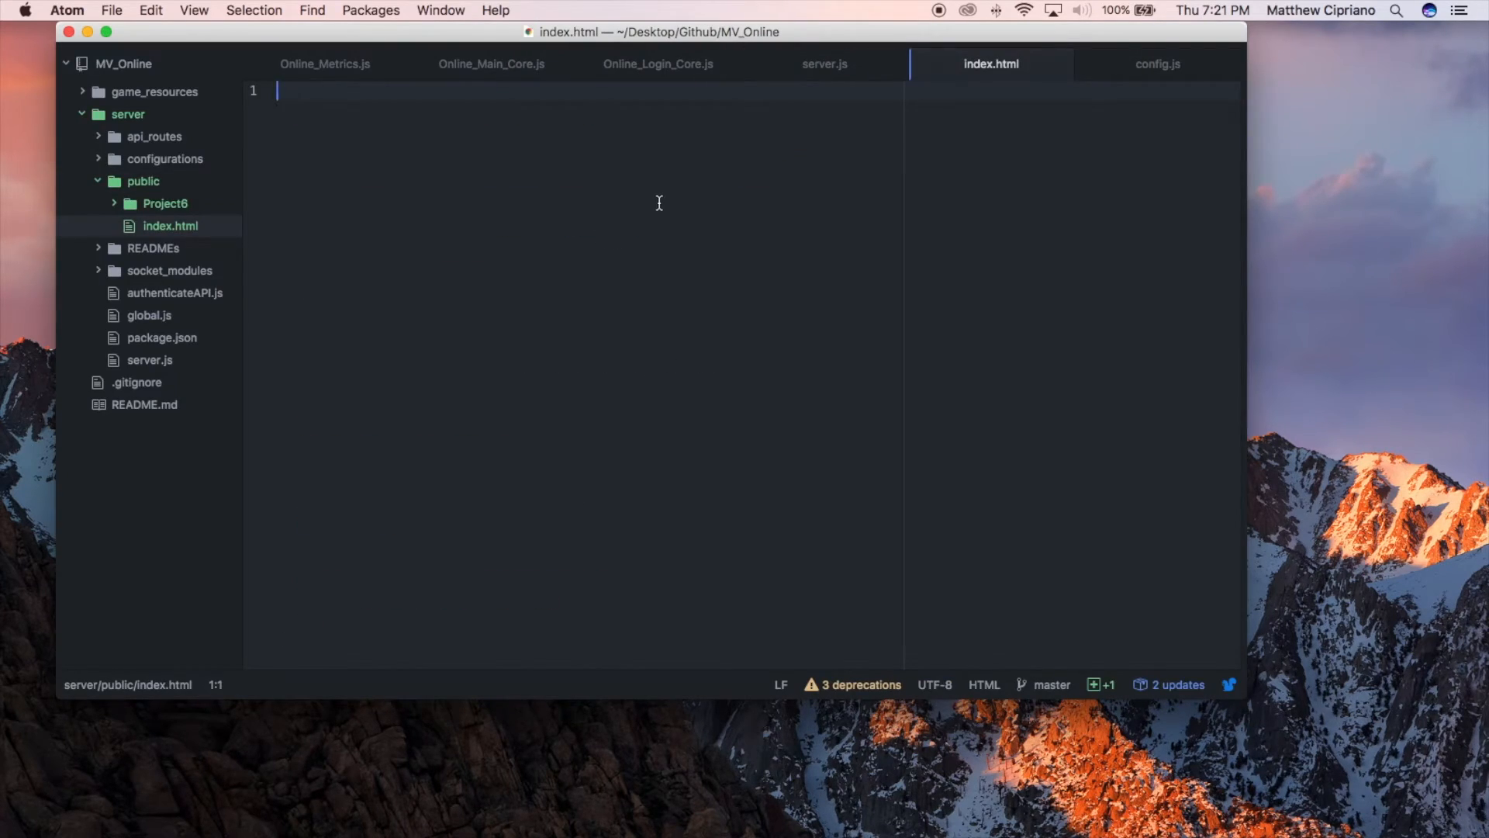
pyautogui.write('html')
pyautogui.press('Tab')
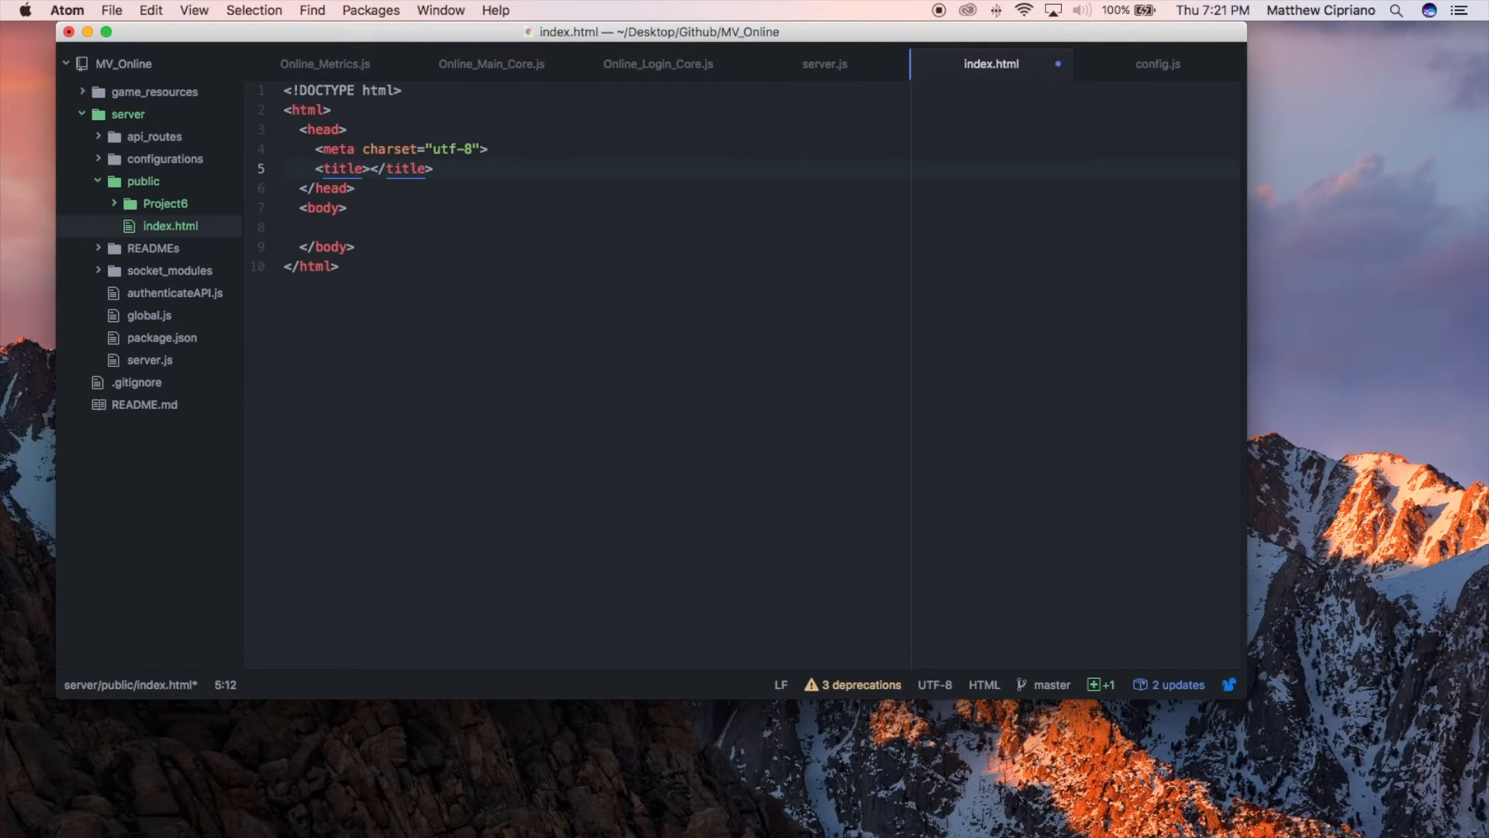
pyautogui.write('Testing')
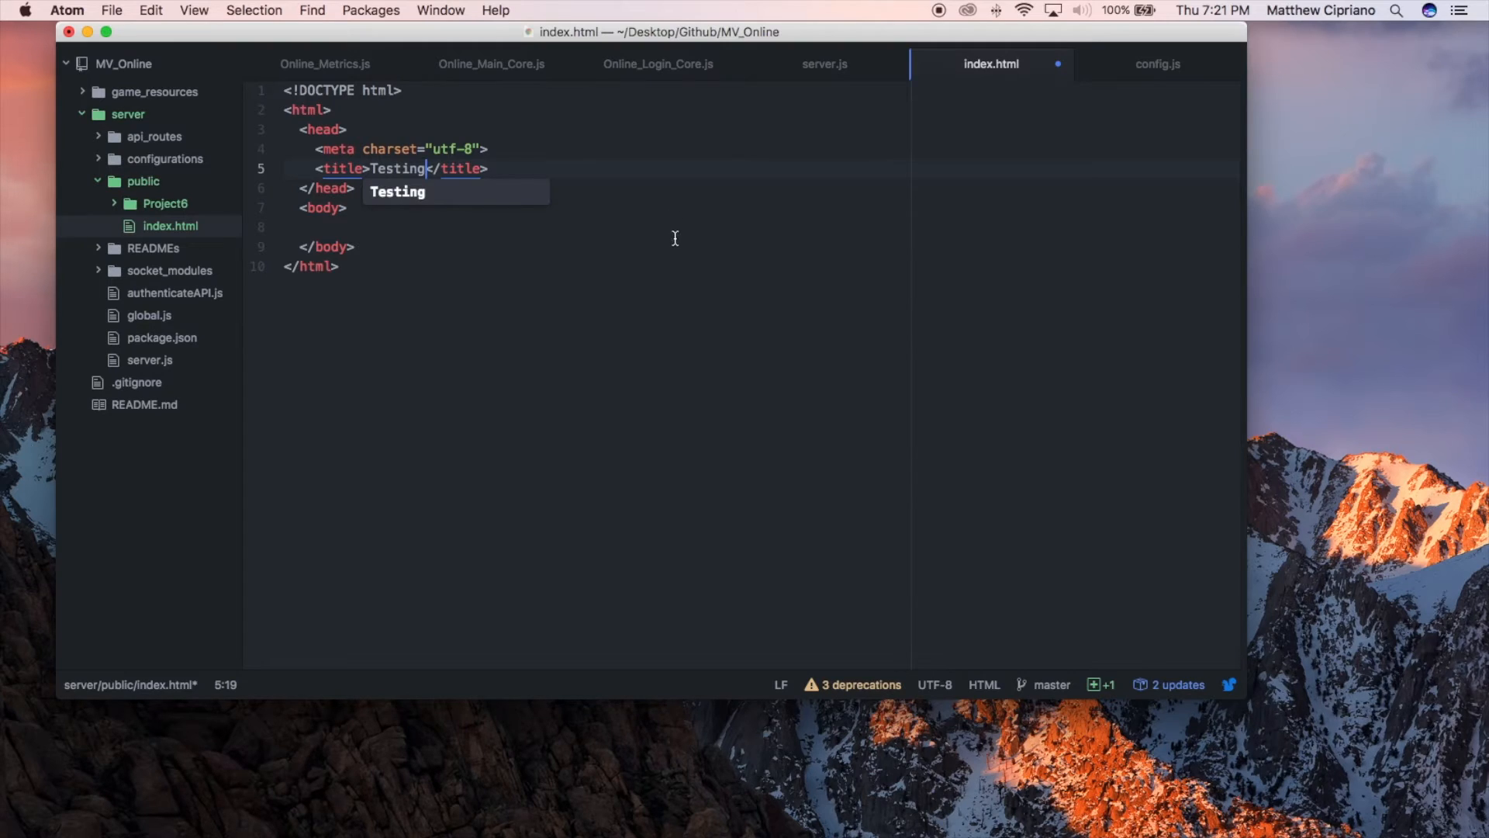
pyautogui.click(348, 230)
pyautogui.write('Th')
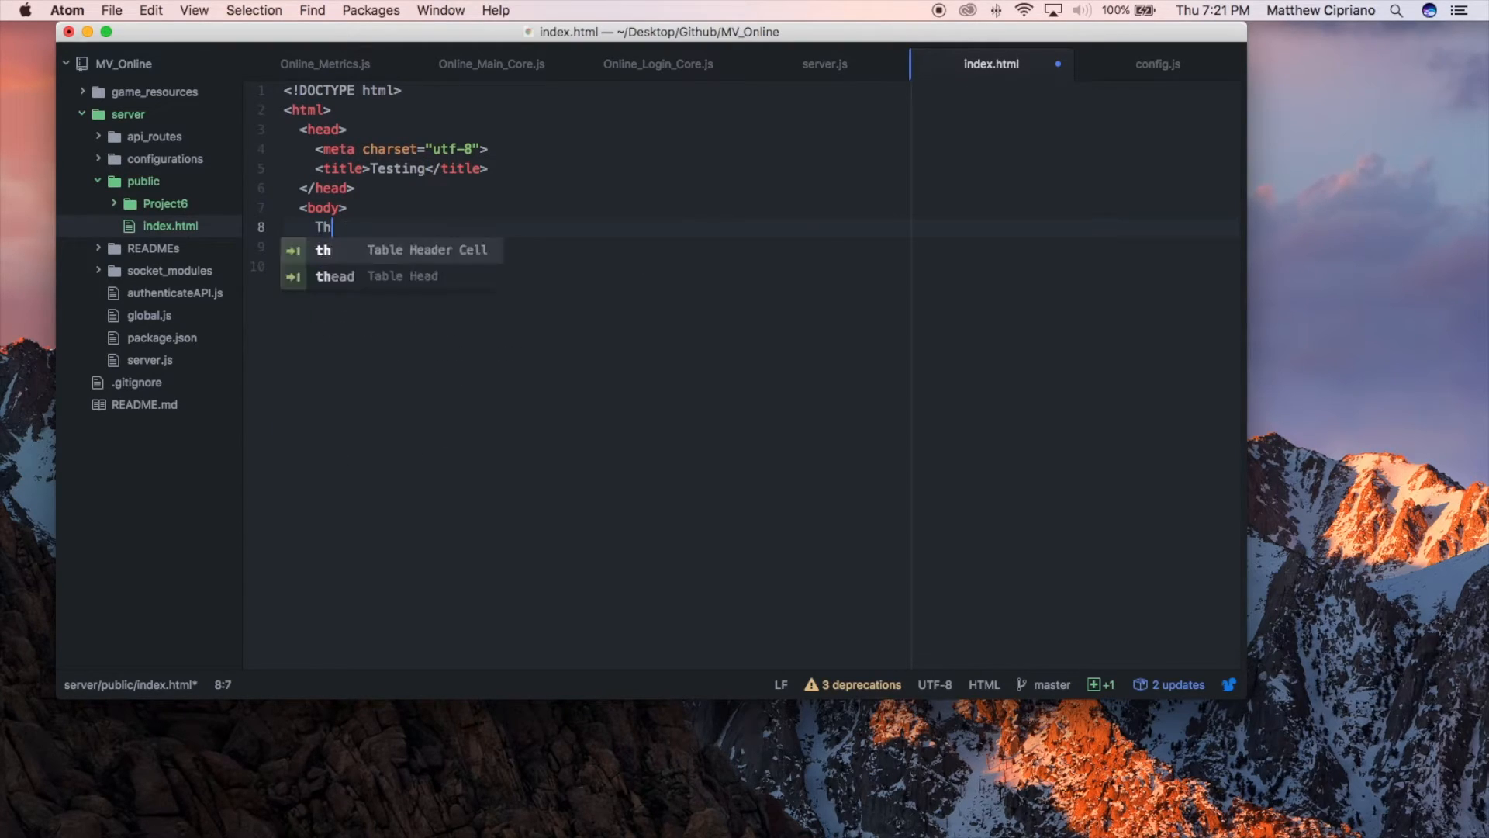
pyautogui.write('is is tota')
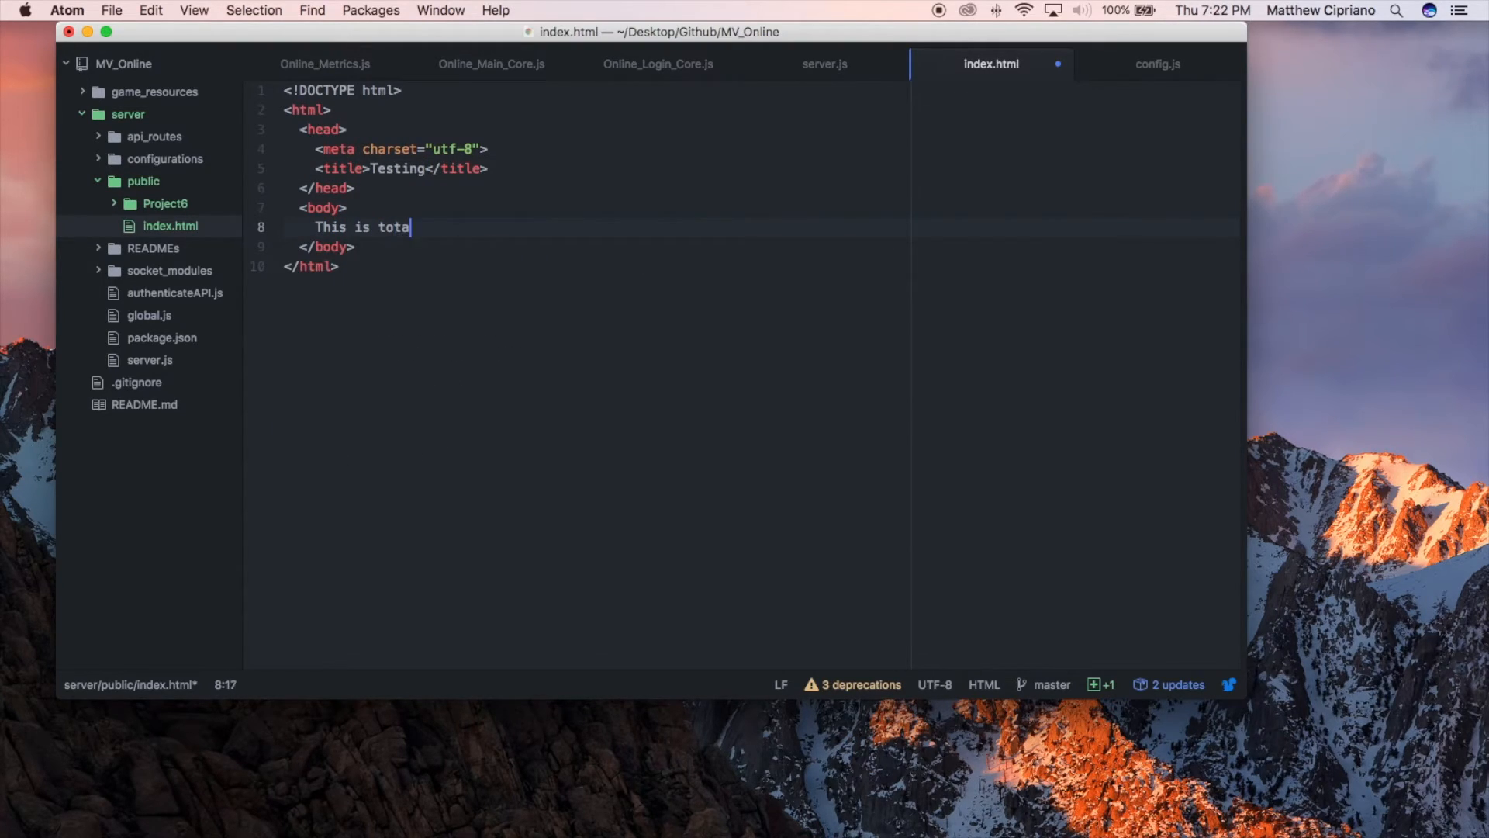
pyautogui.write('lly just')
pyautogui.write(' a test')
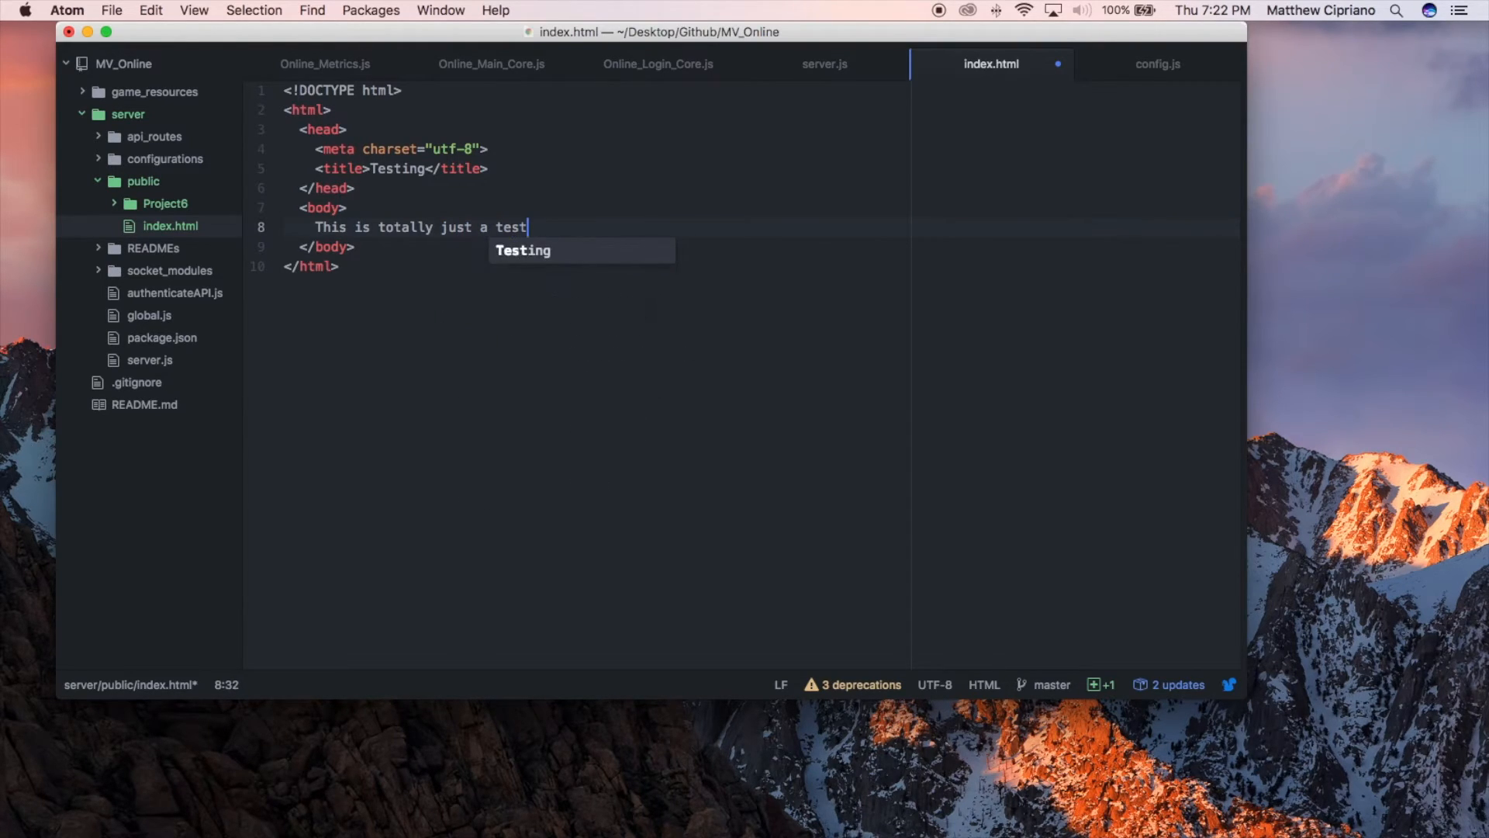
pyautogui.write('!!!')
pyautogui.press('cmd+s')
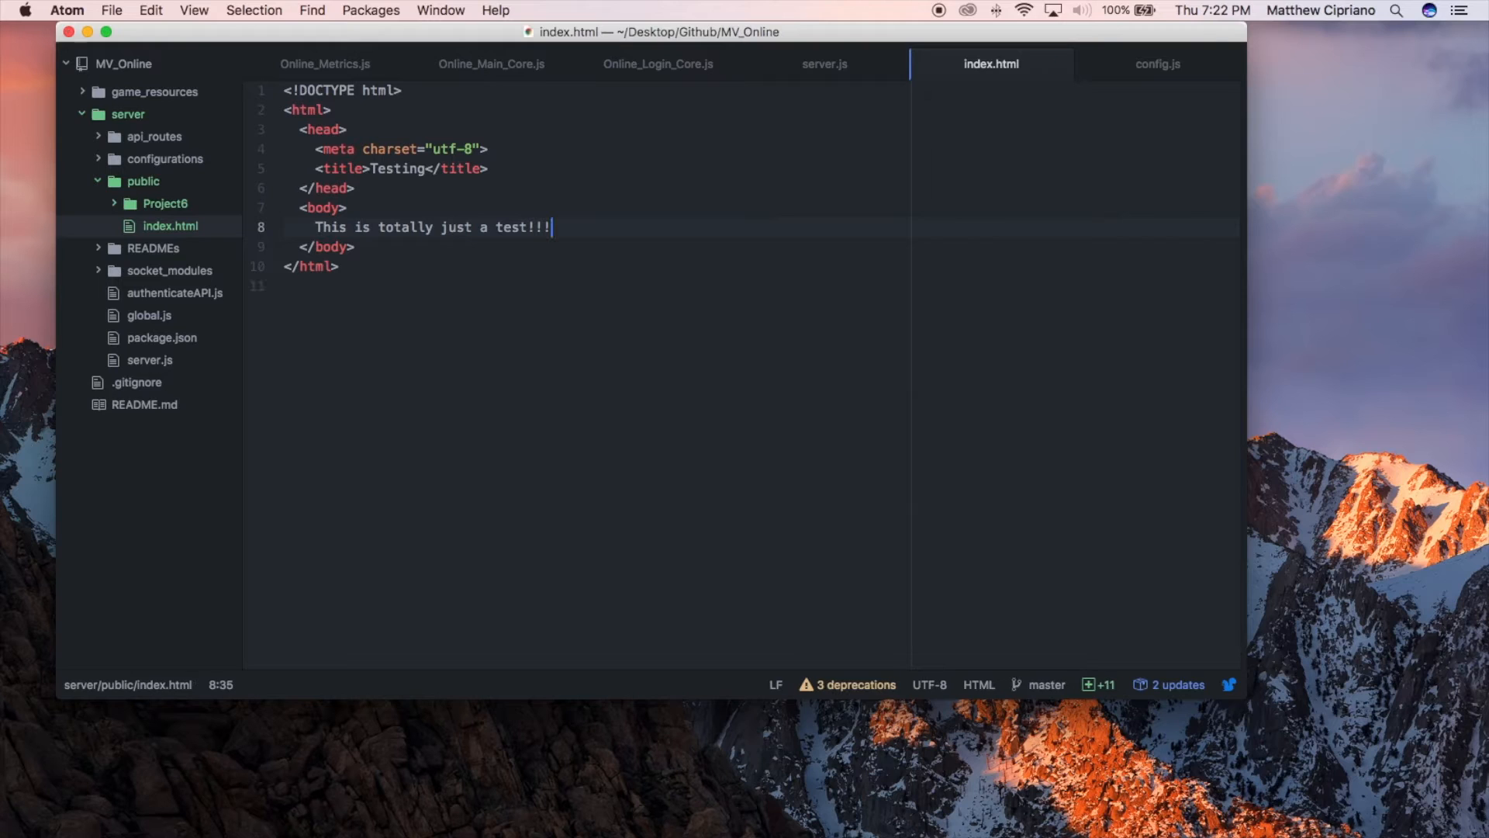
# Step: Reload the page in the browser and return to the editor
pyautogui.hotkey('ctrl', 'Right')
pyautogui.click(433, 49)
pyautogui.press('Return')
pyautogui.hotkey('ctrl', 'Left')
# Step: Open server/public in Finder showing the new index.html beside Project6, then trim the URL to localhost:8000
pyautogui.moveTo(640, 25)
pyautogui.mouseDown()
pyautogui.moveTo(746, 316)
pyautogui.moveTo(725, 253)
pyautogui.mouseUp()
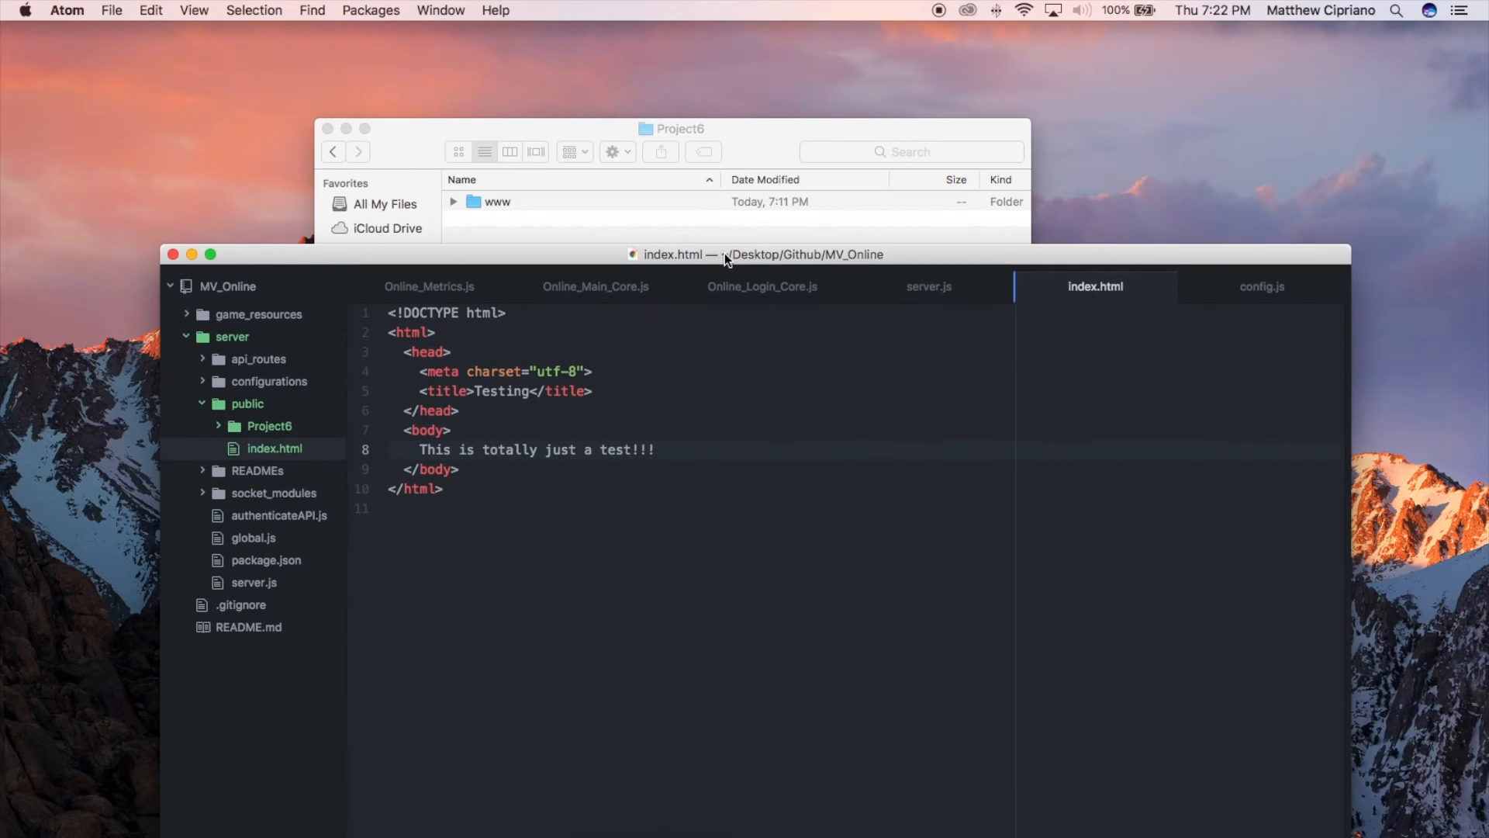
pyautogui.click(690, 124)
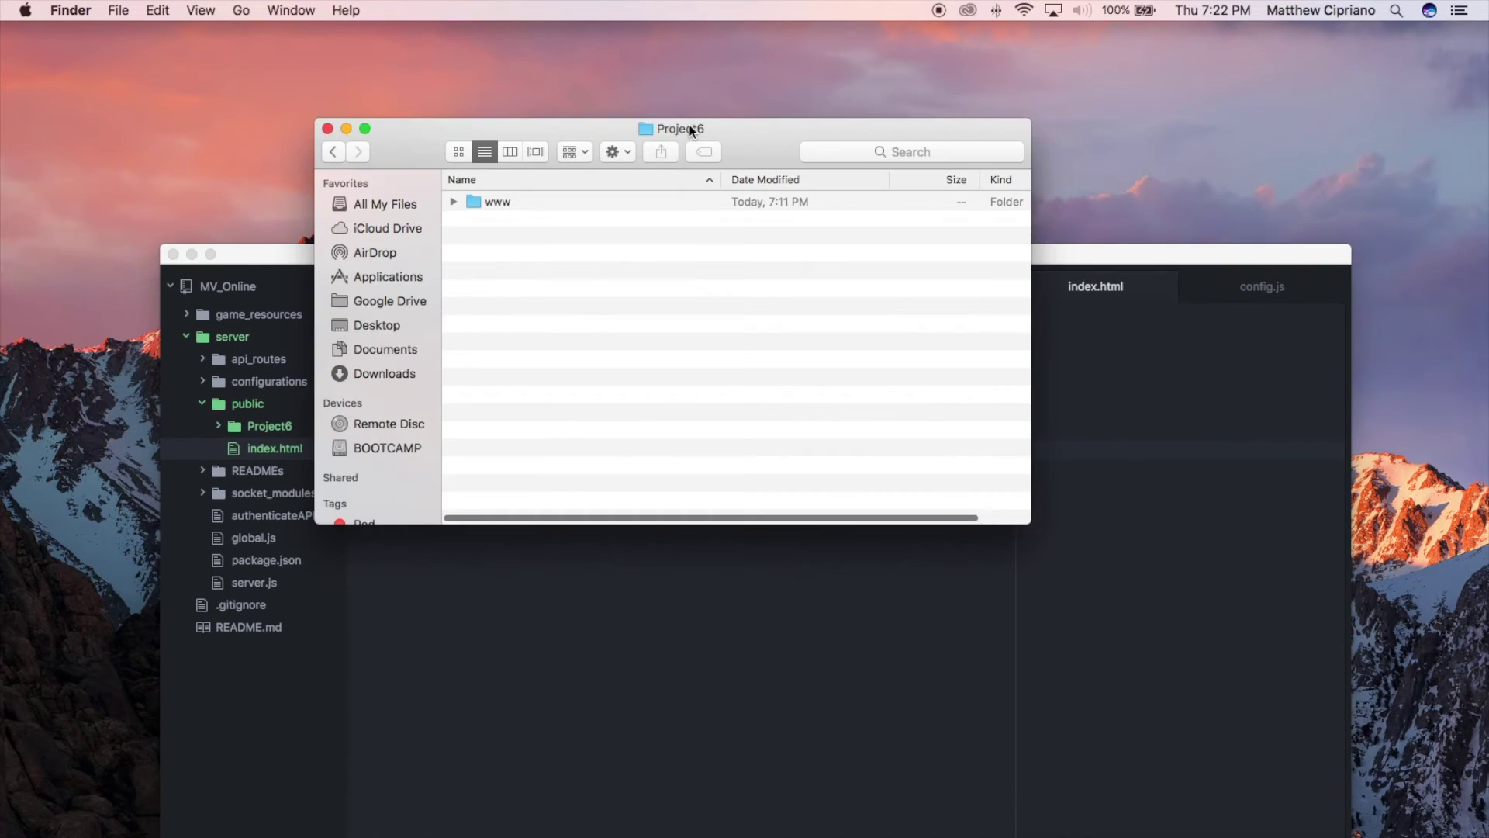
pyautogui.click(322, 146)
pyautogui.click(320, 144)
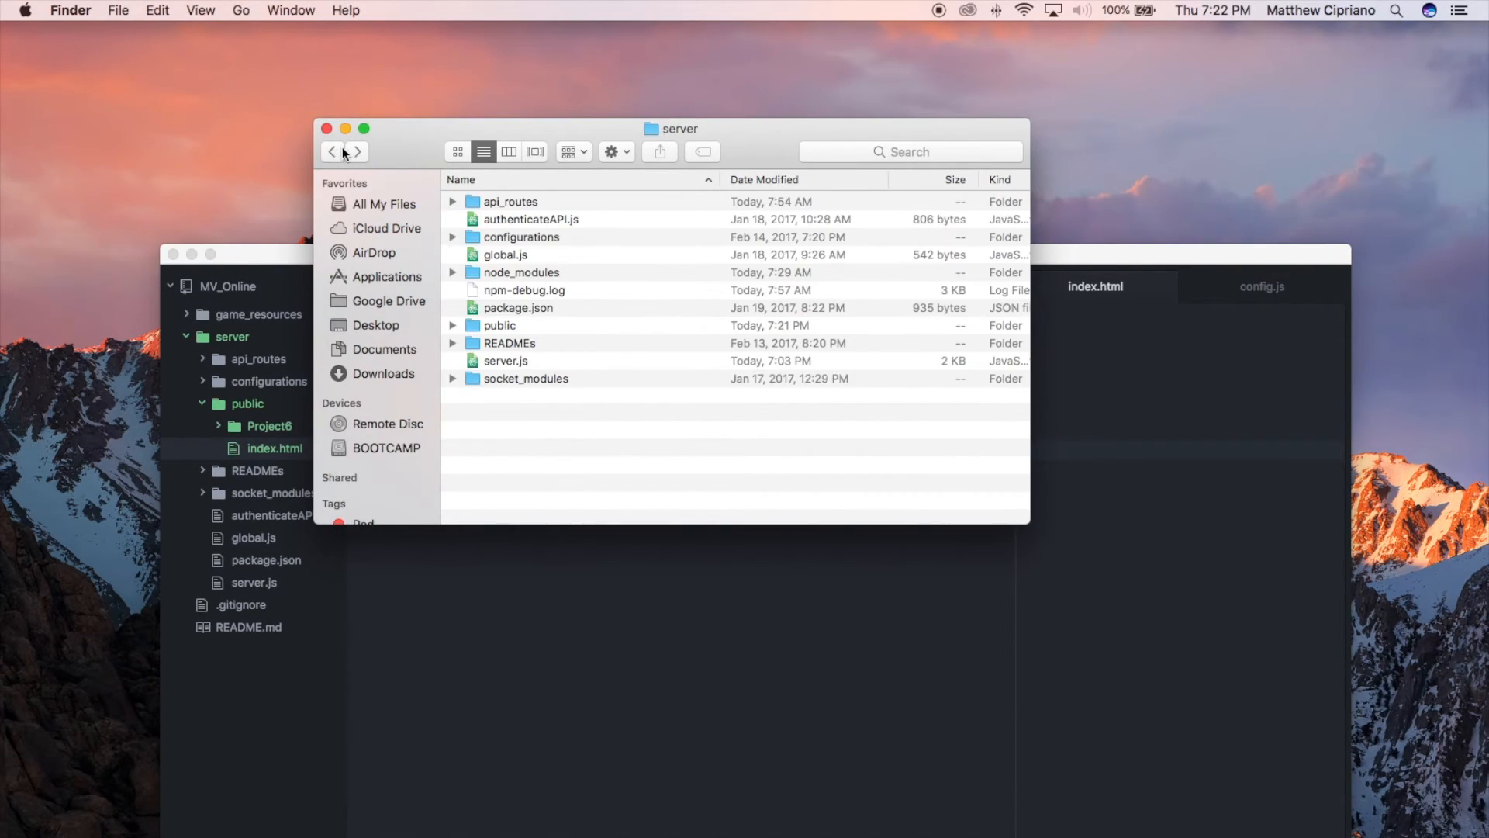
pyautogui.click(488, 326)
pyautogui.doubleClick(487, 328)
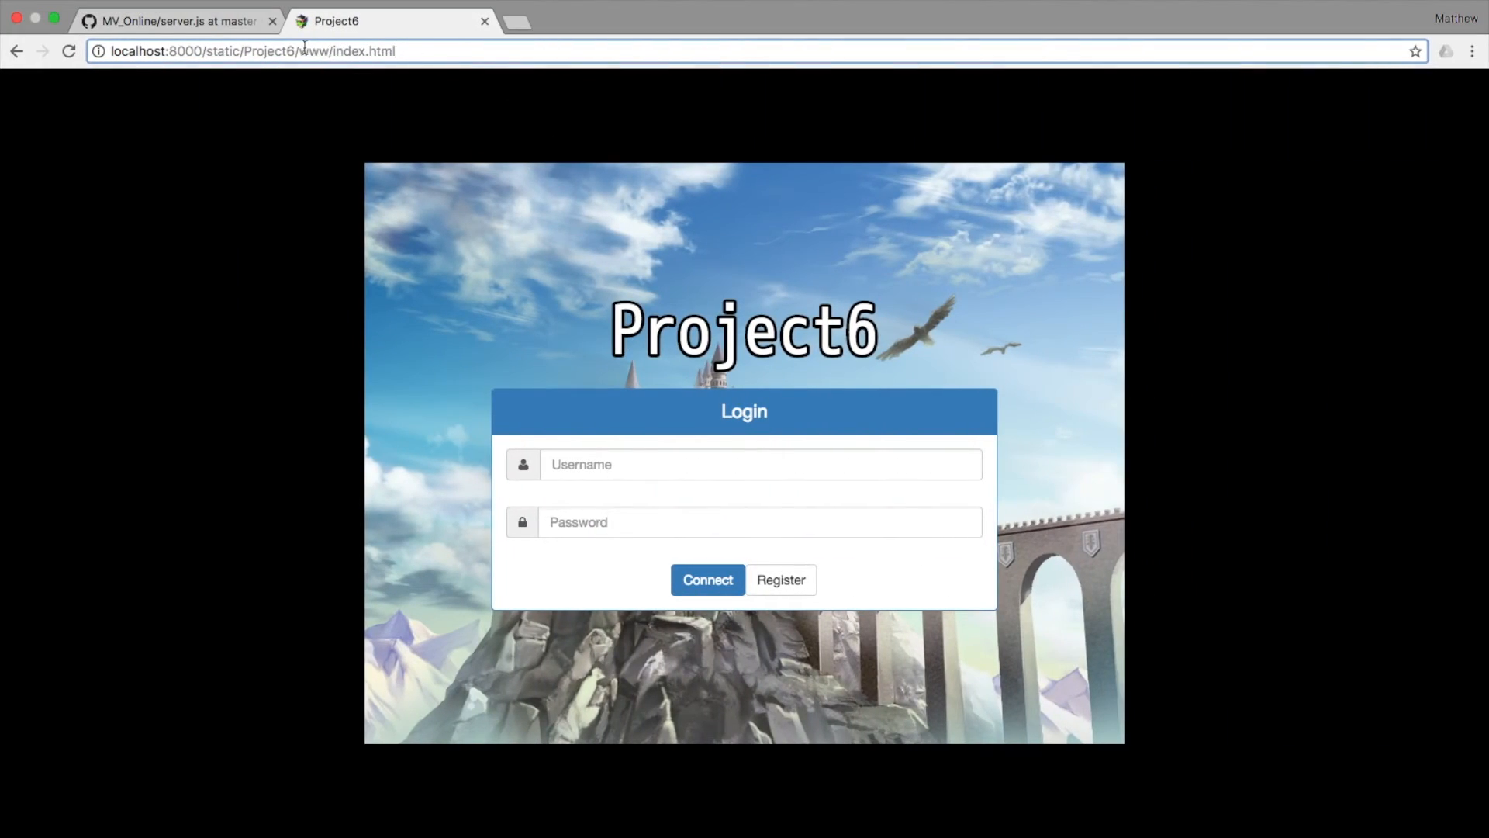
pyautogui.moveTo(434, 61); pyautogui.dragTo(247, 45)
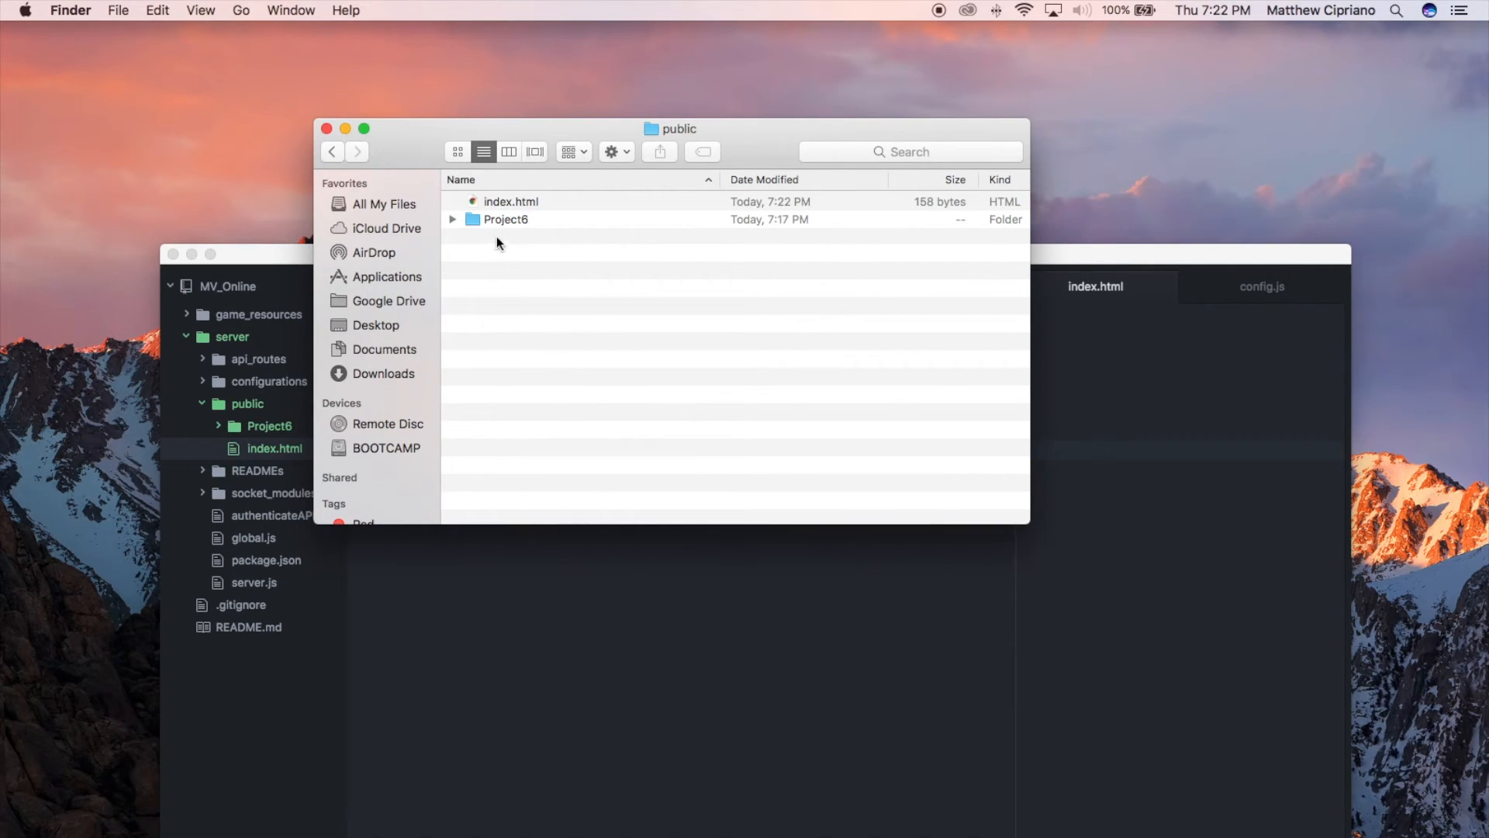
pyautogui.doubleClick(525, 216)
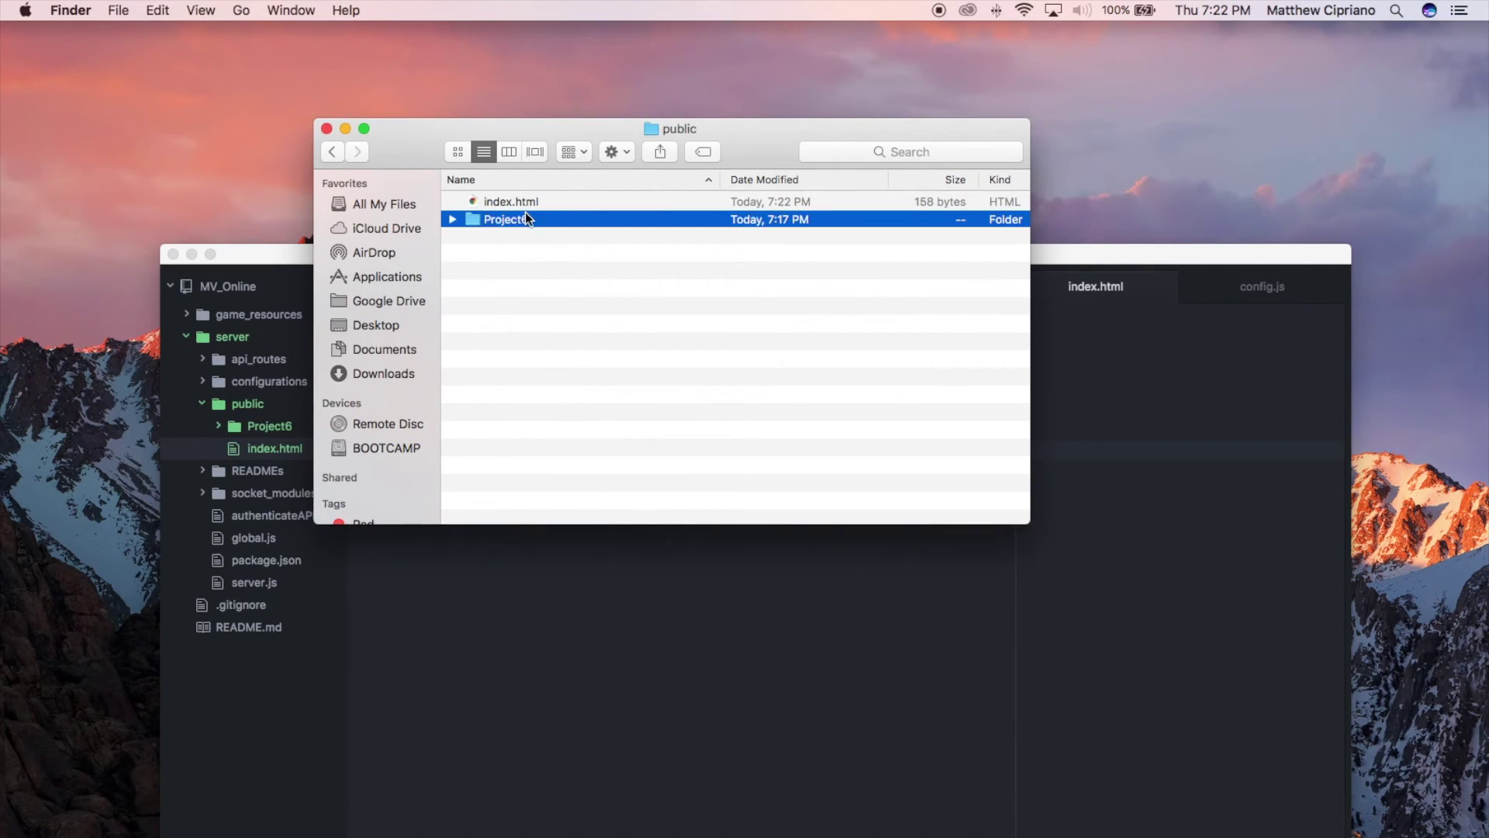
pyautogui.click(332, 150)
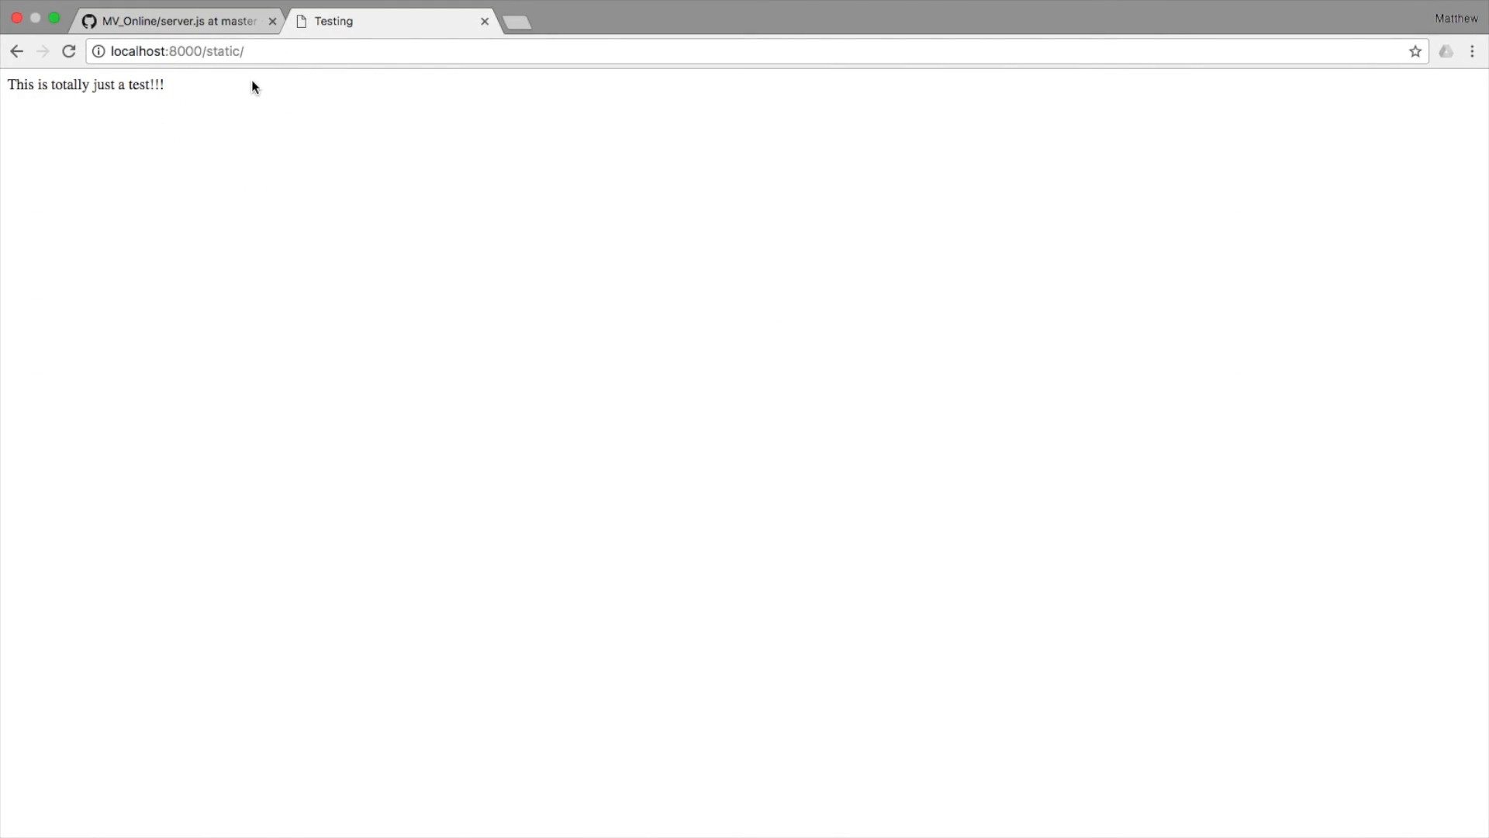
# Step: Leave Chrome's Testing page at localhost:8000/static/ and return to Finder's public folder
pyautogui.press('super+Tab')
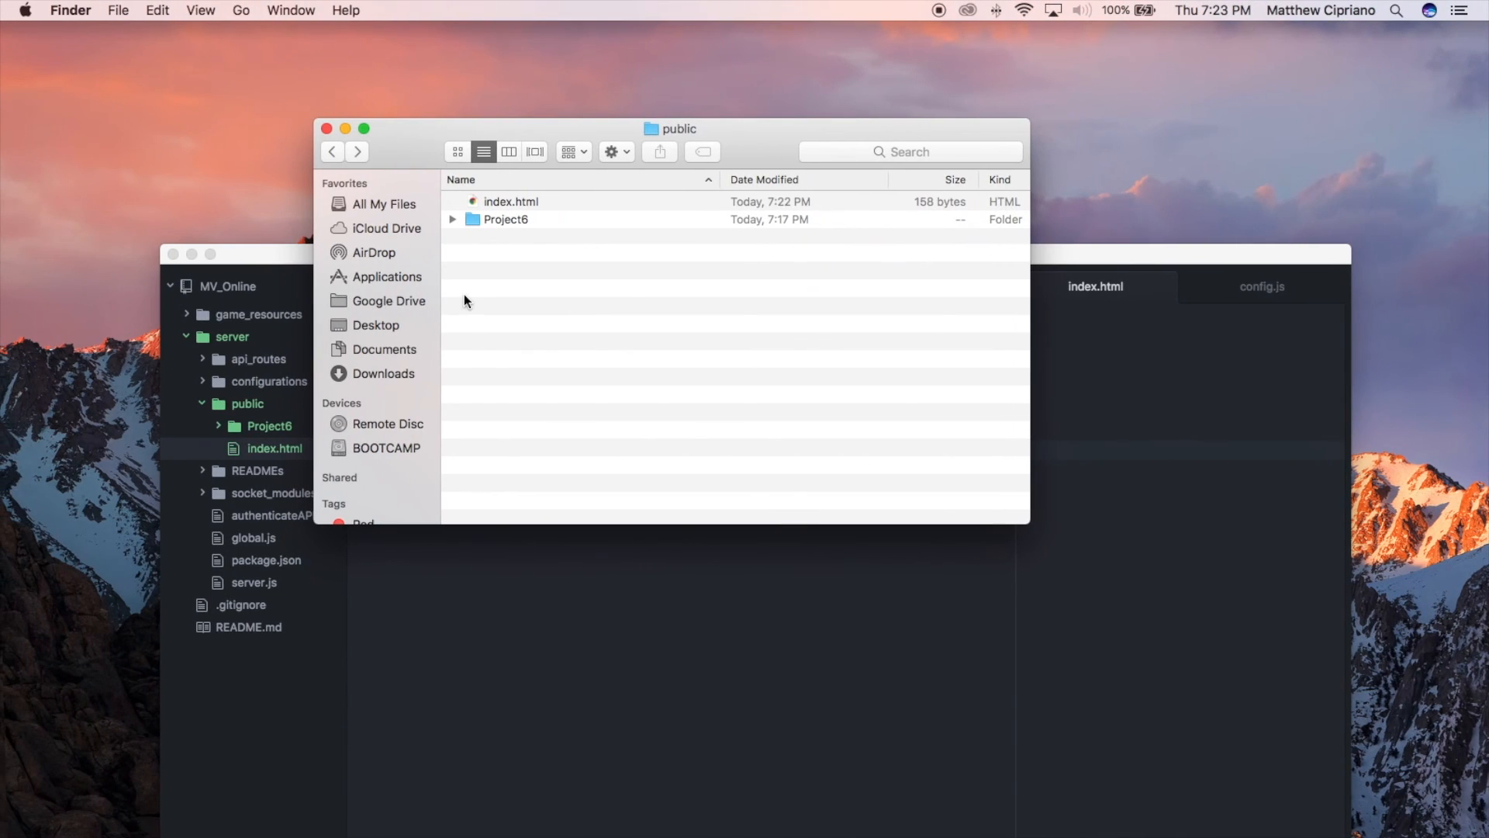